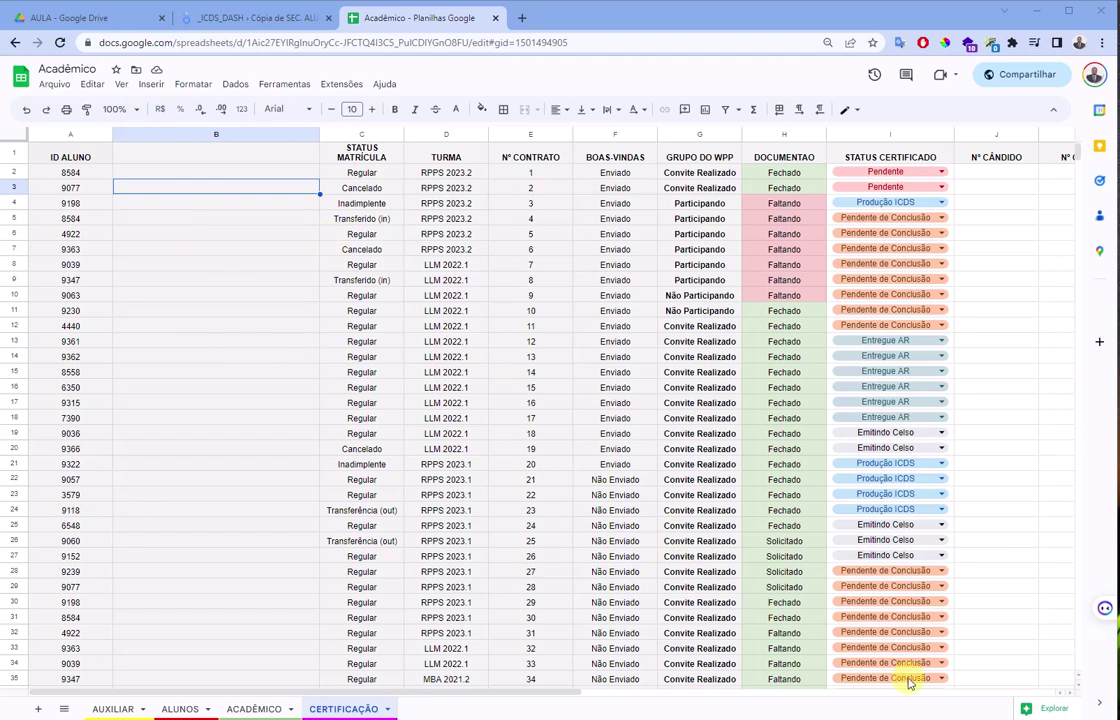
Load lookerstudio.google.com in a new Chrome tab using the 'loo' autocomplete
{"action": "left_click", "coordinate": [733, 699]}
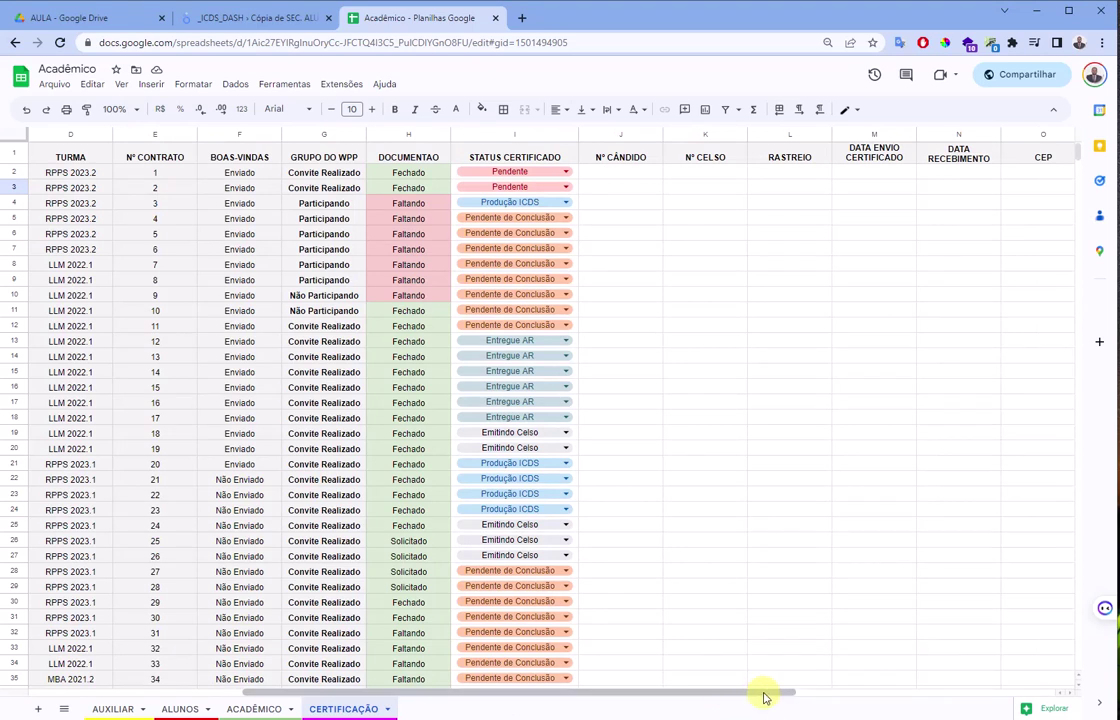
{"action": "mouse_move", "coordinate": [764, 697]}
{"action": "left_mouse_down"}
{"action": "mouse_move", "coordinate": [952, 692]}
{"action": "mouse_move", "coordinate": [678, 591]}
{"action": "left_mouse_up"}
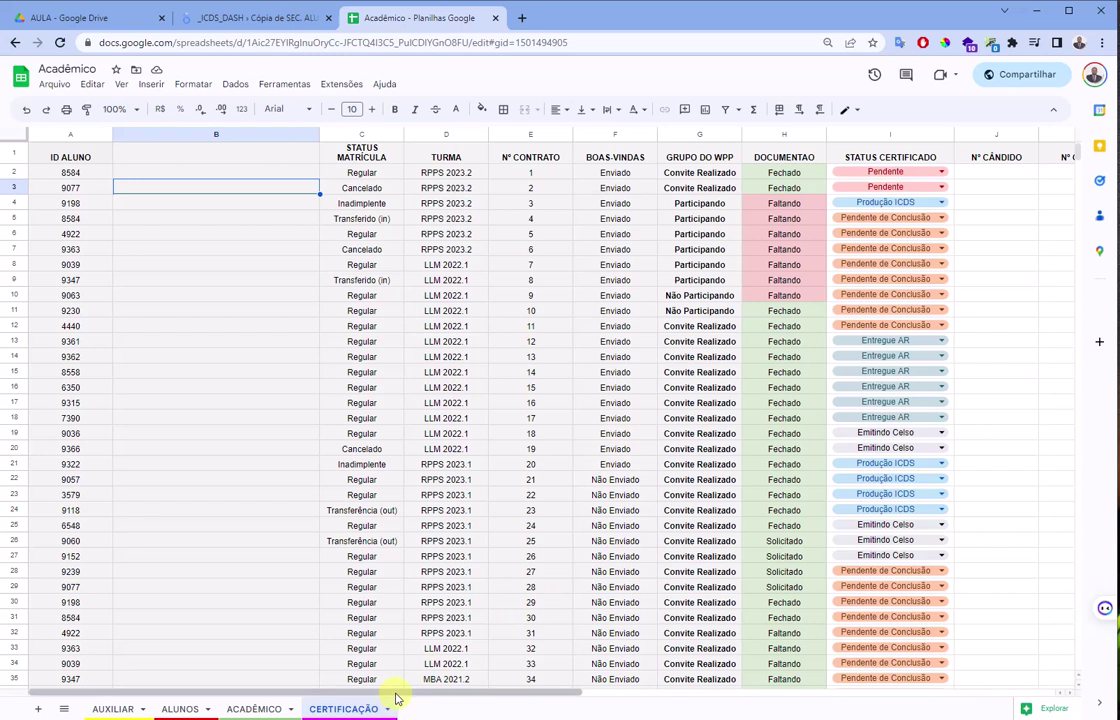
{"action": "mouse_move", "coordinate": [395, 699]}
{"action": "left_mouse_down"}
{"action": "mouse_move", "coordinate": [845, 699]}
{"action": "mouse_move", "coordinate": [752, 710]}
{"action": "mouse_move", "coordinate": [648, 695]}
{"action": "mouse_move", "coordinate": [357, 695]}
{"action": "left_mouse_up"}
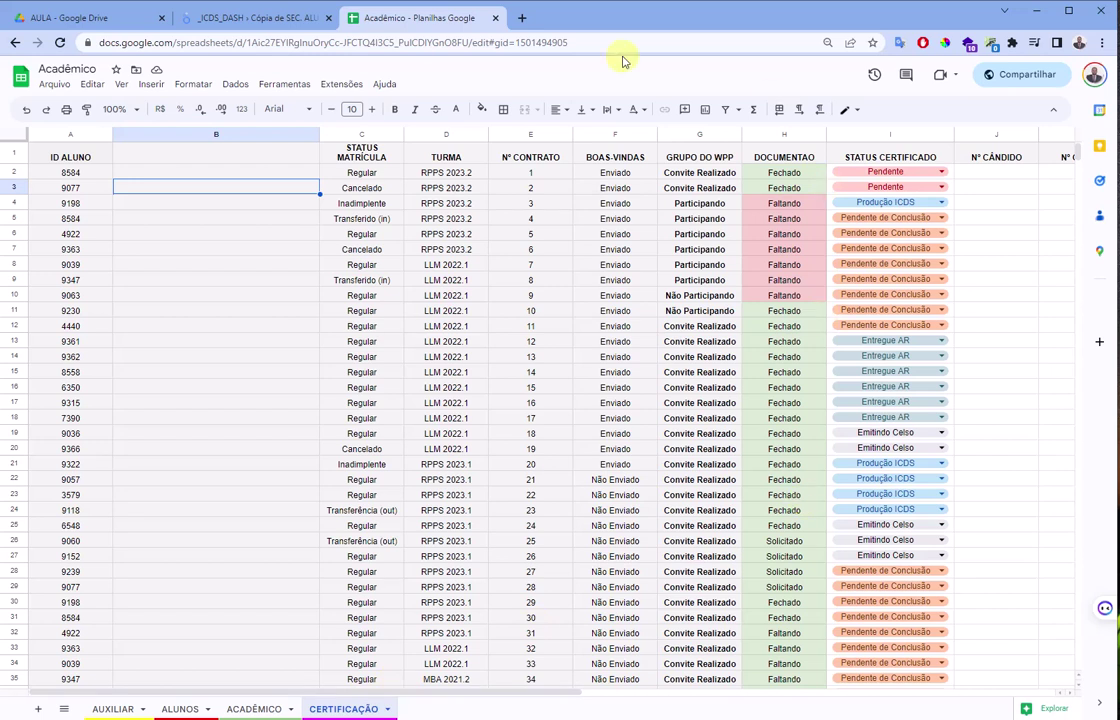
{"action": "left_click", "coordinate": [522, 17]}
{"action": "type", "text": "l"}
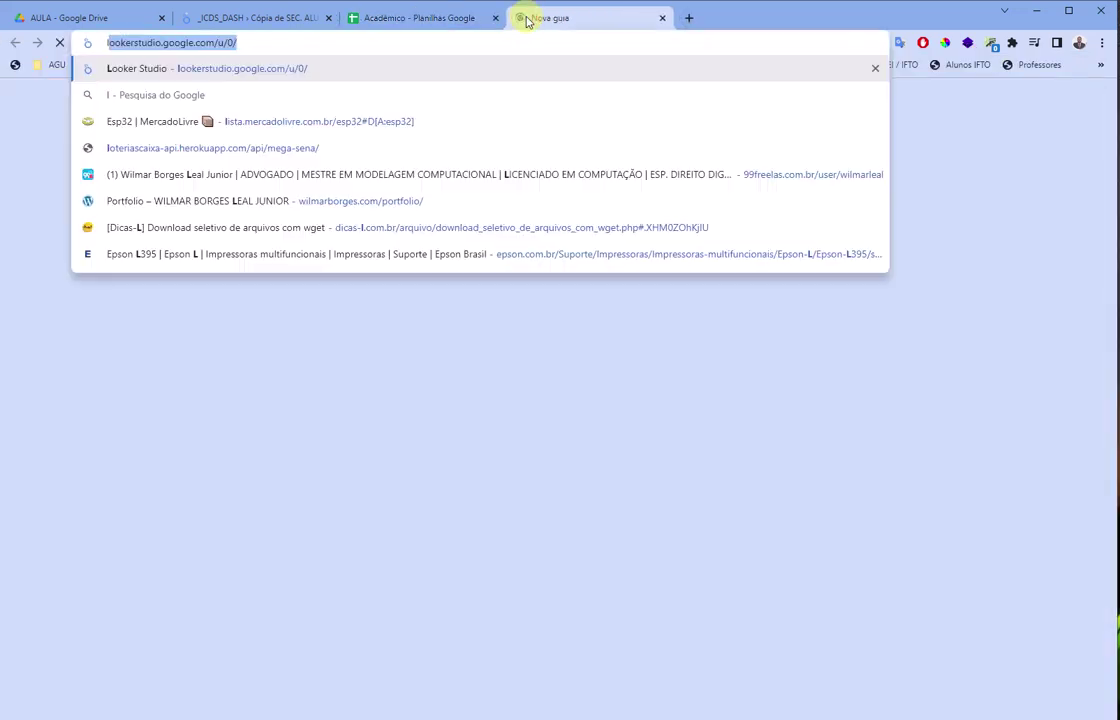
{"action": "type", "text": "oo"}
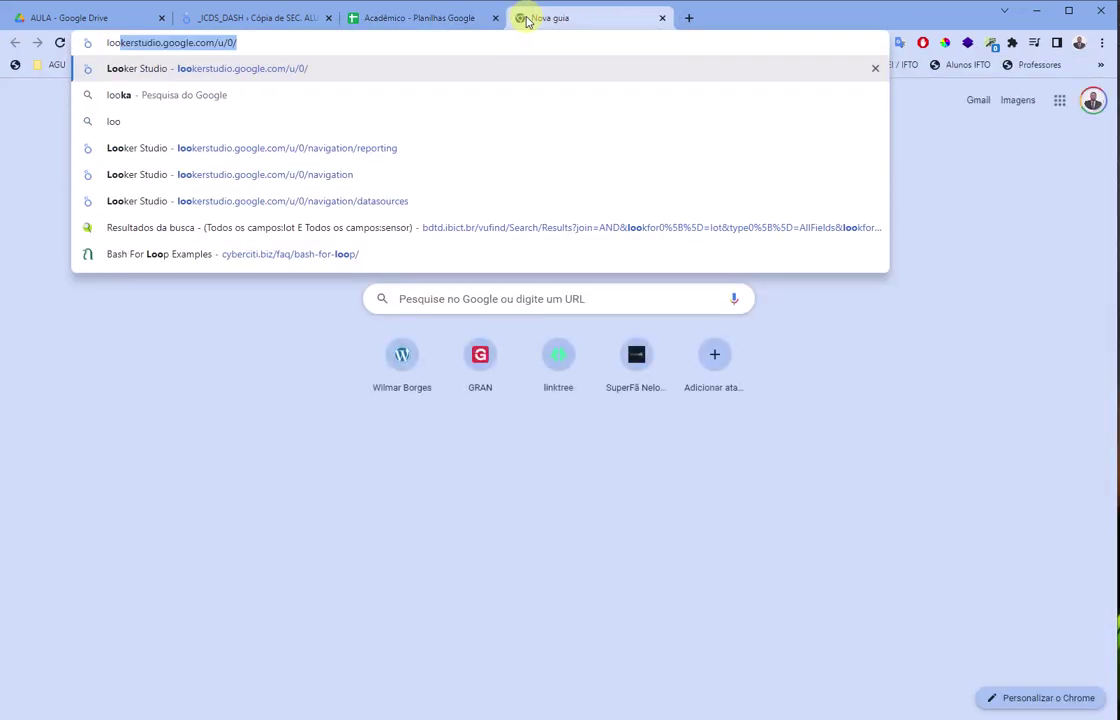
{"action": "key", "text": "Return"}
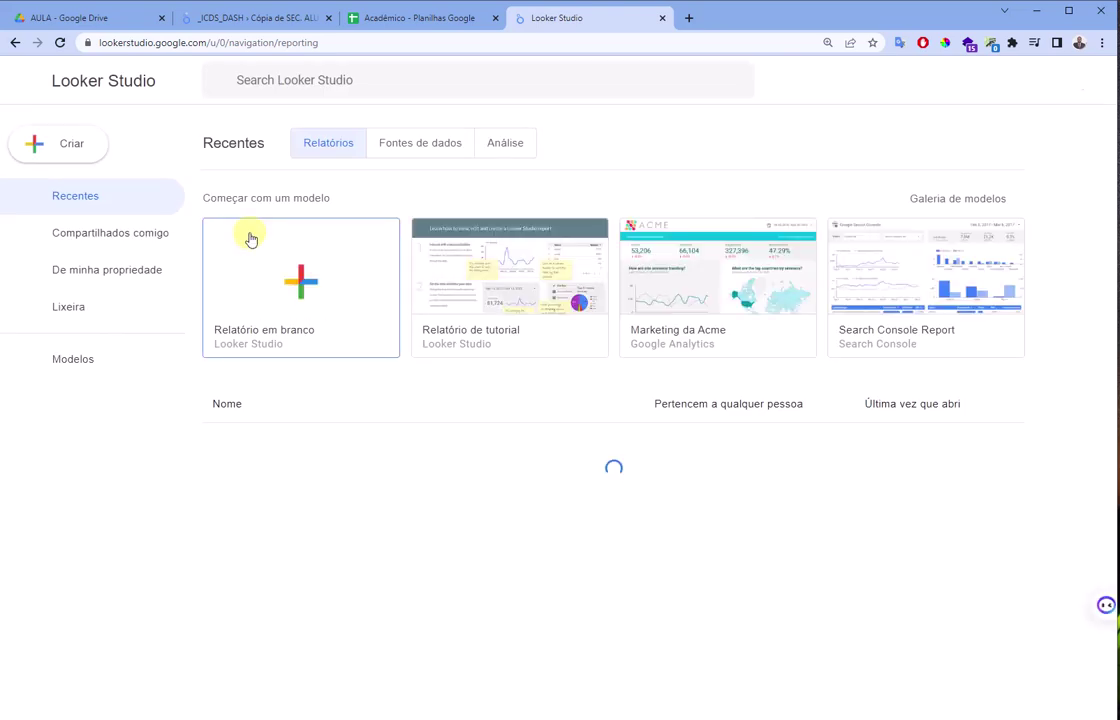
Create a new report from the Relatório em branco template
{"action": "left_click", "coordinate": [341, 293]}
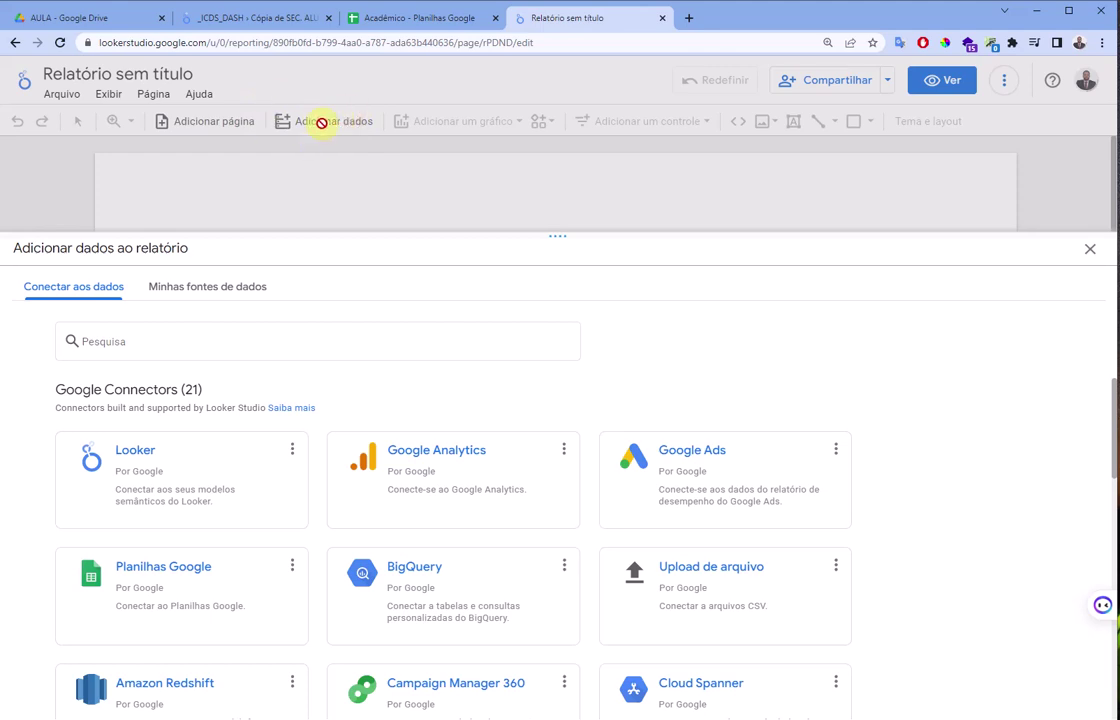
Pick the Acadêmico spreadsheet under Planilhas Google, filtered to DE MINHA PROPRIEDADE
{"action": "left_click", "coordinate": [170, 600]}
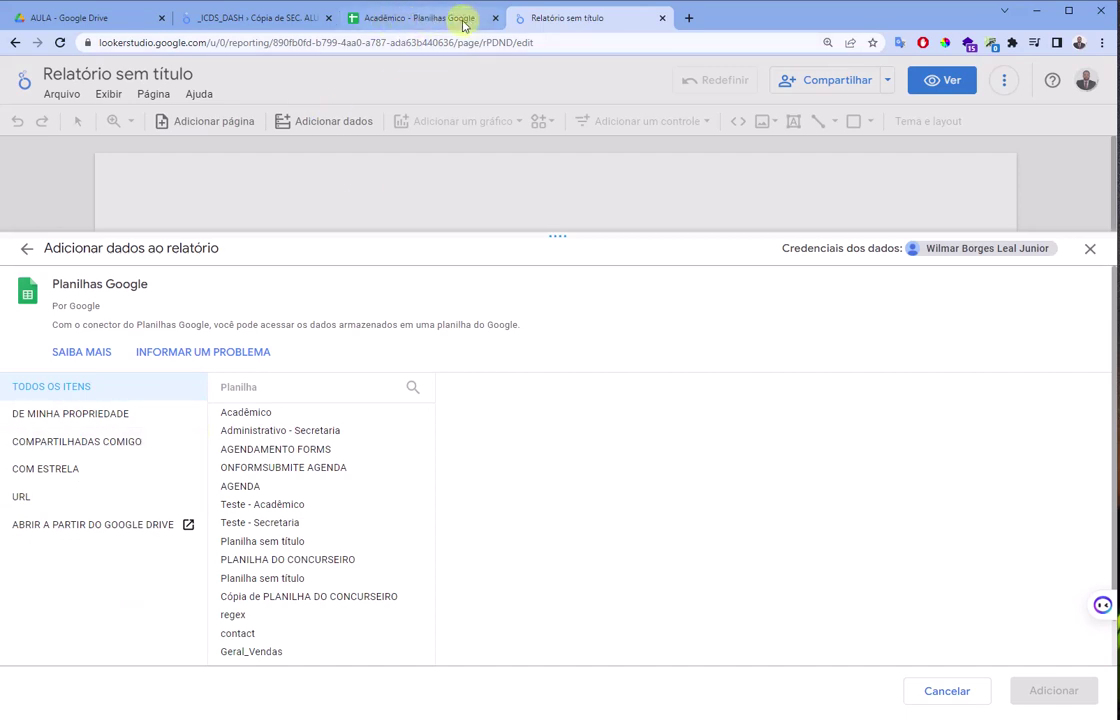
{"action": "left_click", "coordinate": [469, 24]}
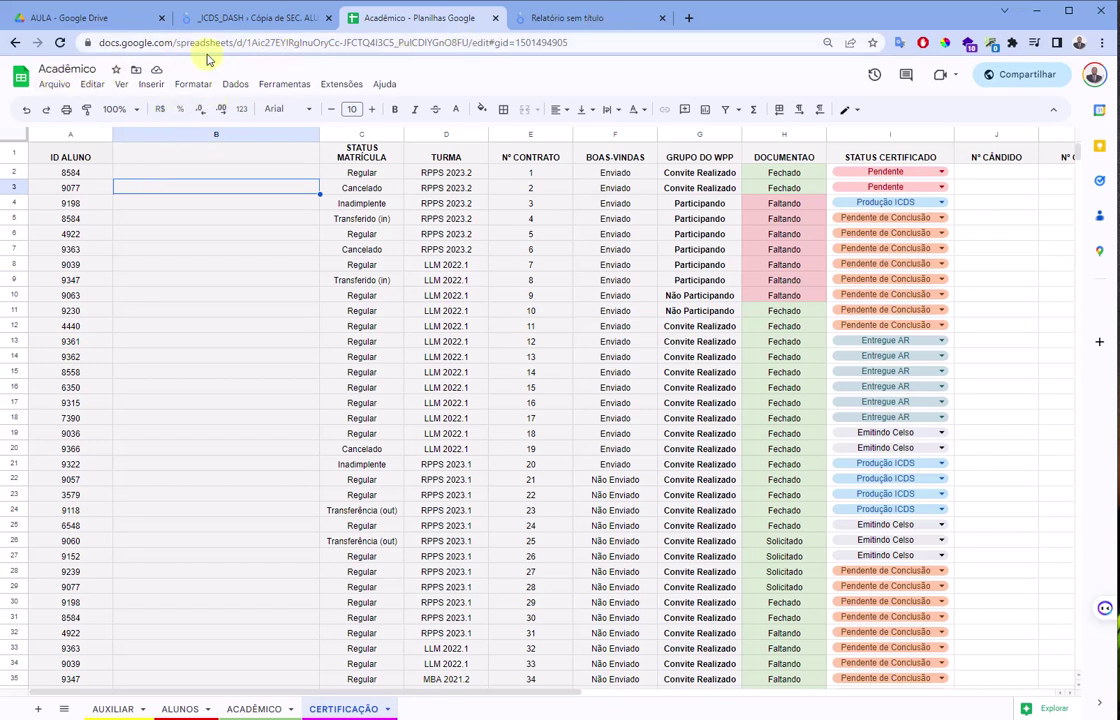
{"action": "left_click", "coordinate": [580, 17]}
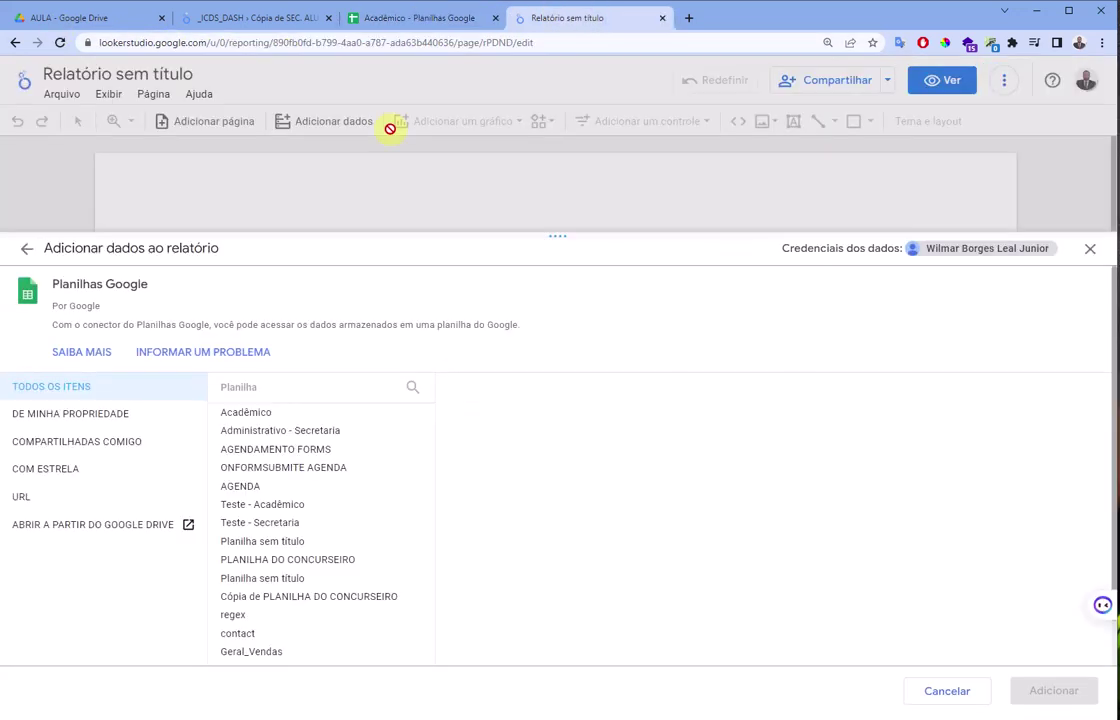
{"action": "left_click", "coordinate": [28, 418]}
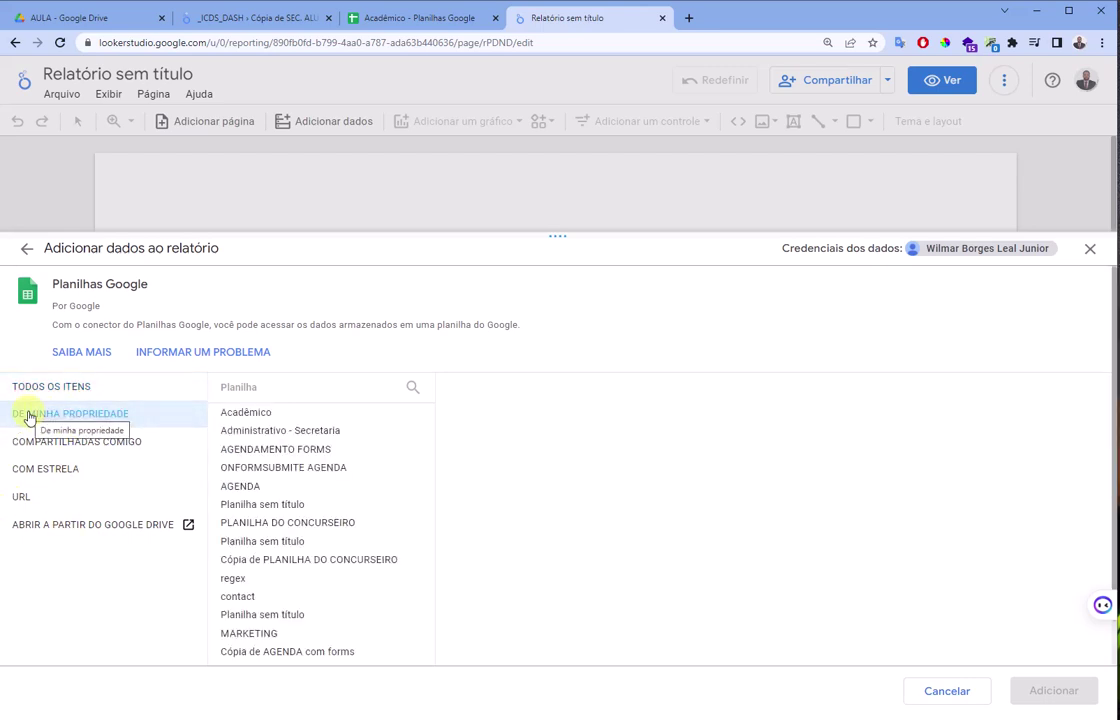
{"action": "left_click", "coordinate": [230, 413]}
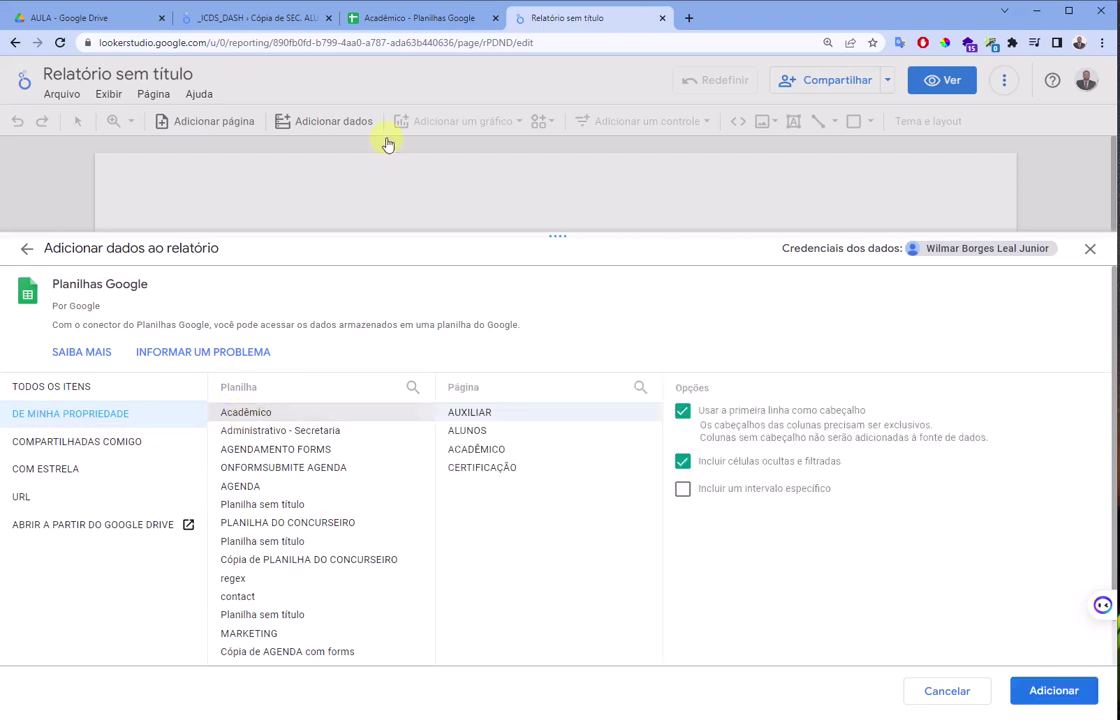
Select the CERTIFICAÇÃO worksheet of Acadêmico and add it to the report
{"action": "left_click", "coordinate": [395, 15]}
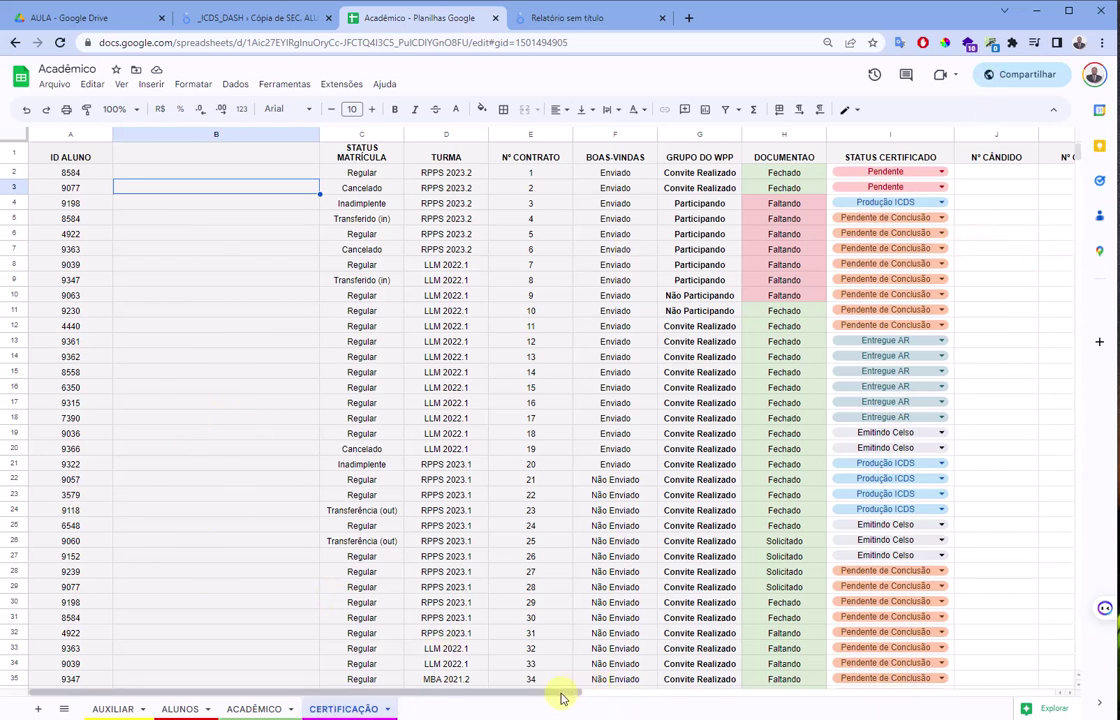
{"action": "mouse_move", "coordinate": [563, 692]}
{"action": "left_mouse_down"}
{"action": "mouse_move", "coordinate": [1010, 712]}
{"action": "mouse_move", "coordinate": [565, 652]}
{"action": "left_mouse_up"}
{"action": "left_click", "coordinate": [572, 18]}
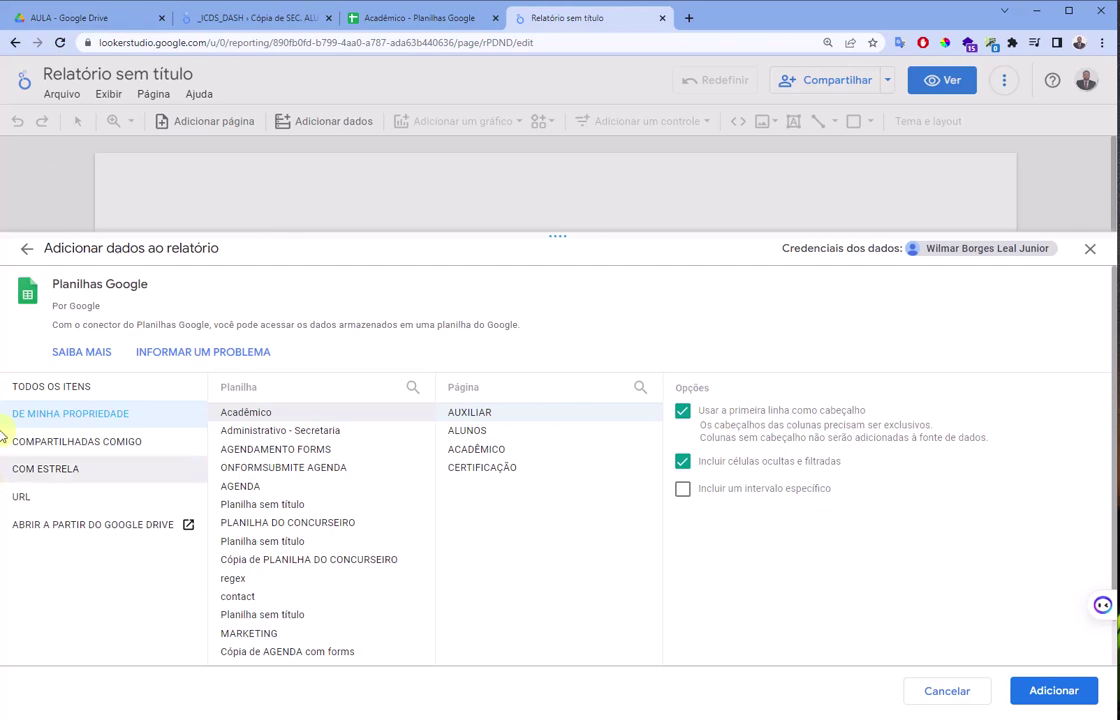
{"action": "left_click", "coordinate": [484, 468]}
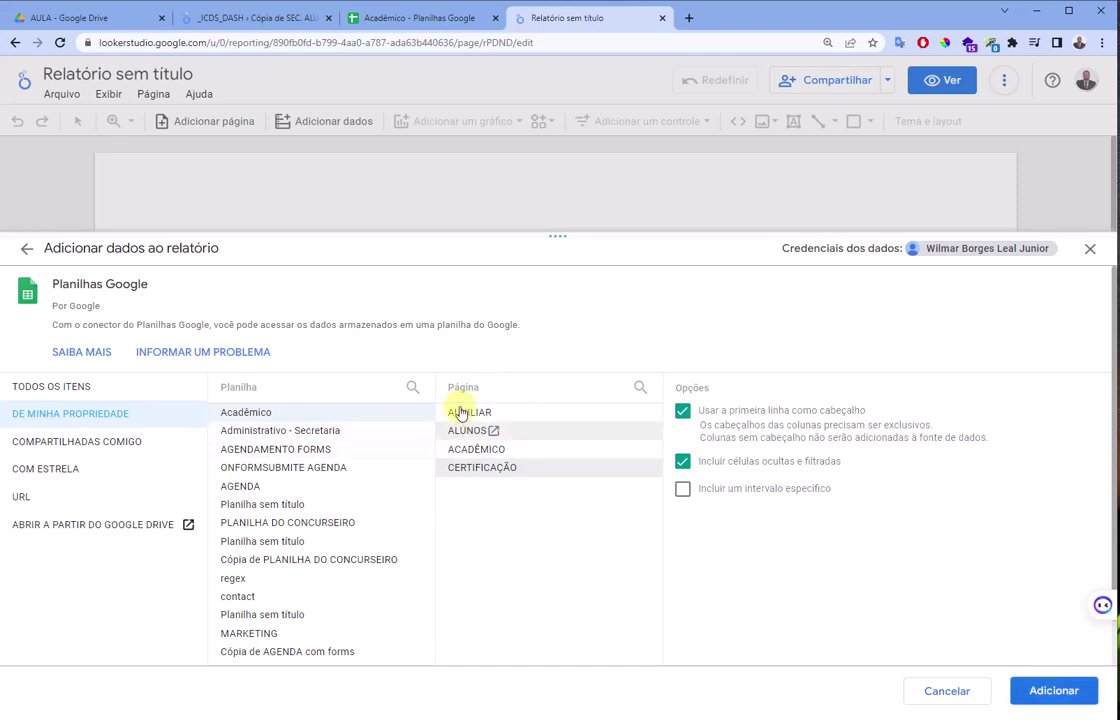
{"action": "left_click", "coordinate": [385, 12]}
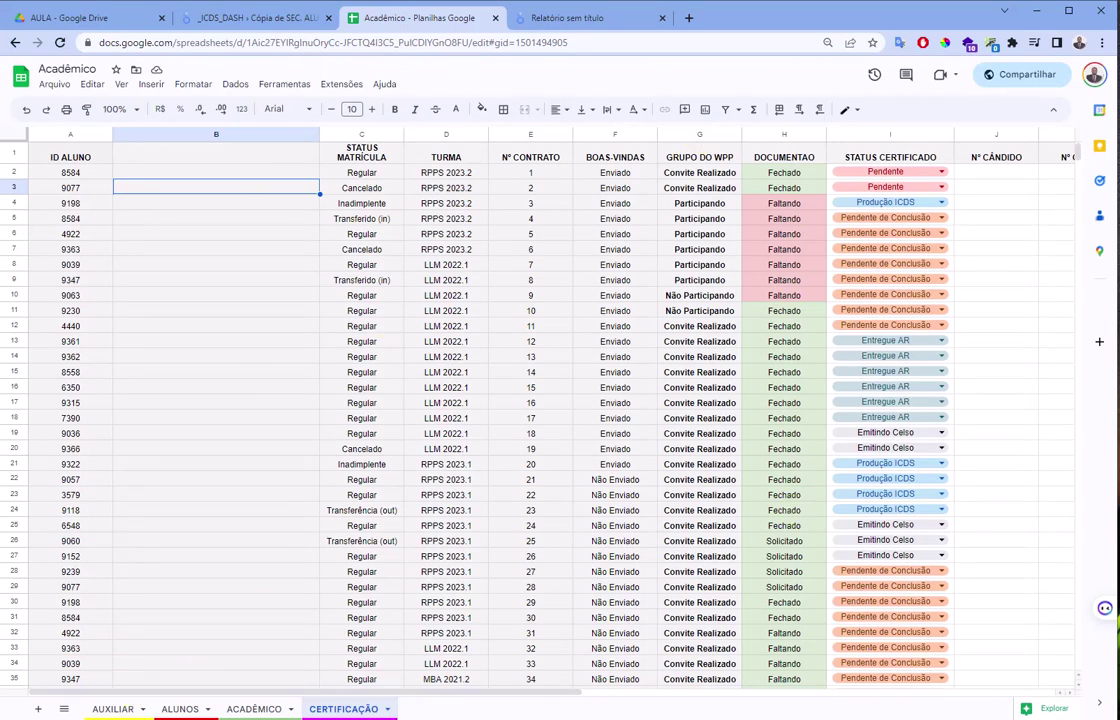
{"action": "left_click", "coordinate": [572, 18]}
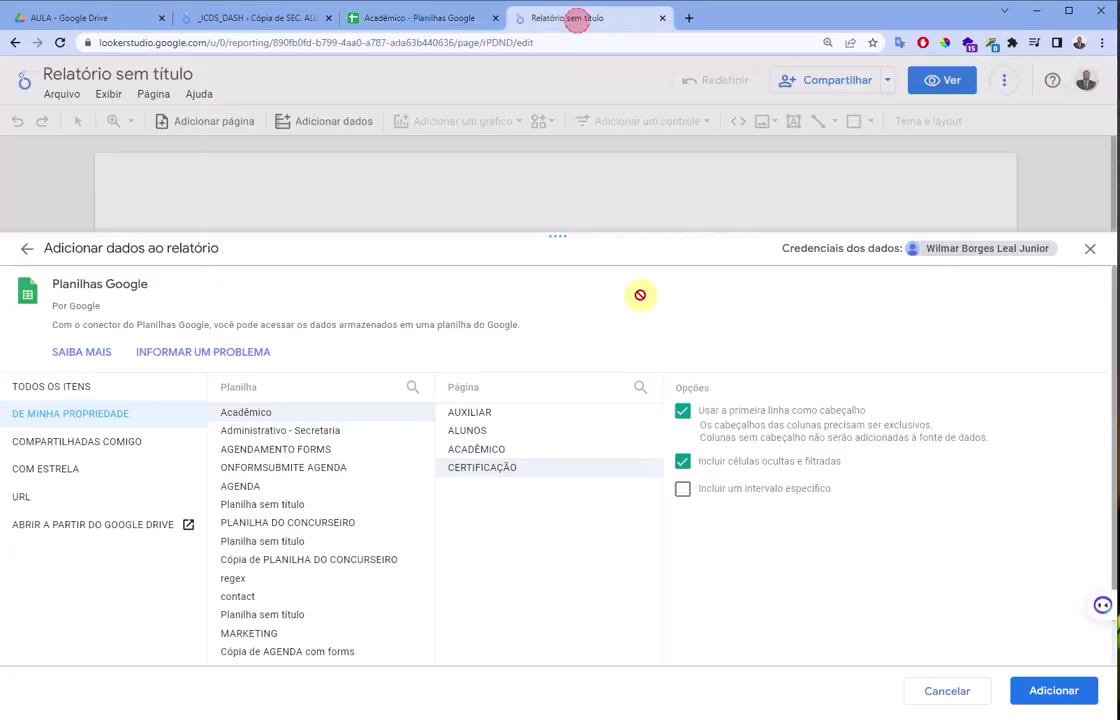
{"action": "left_click", "coordinate": [1051, 697]}
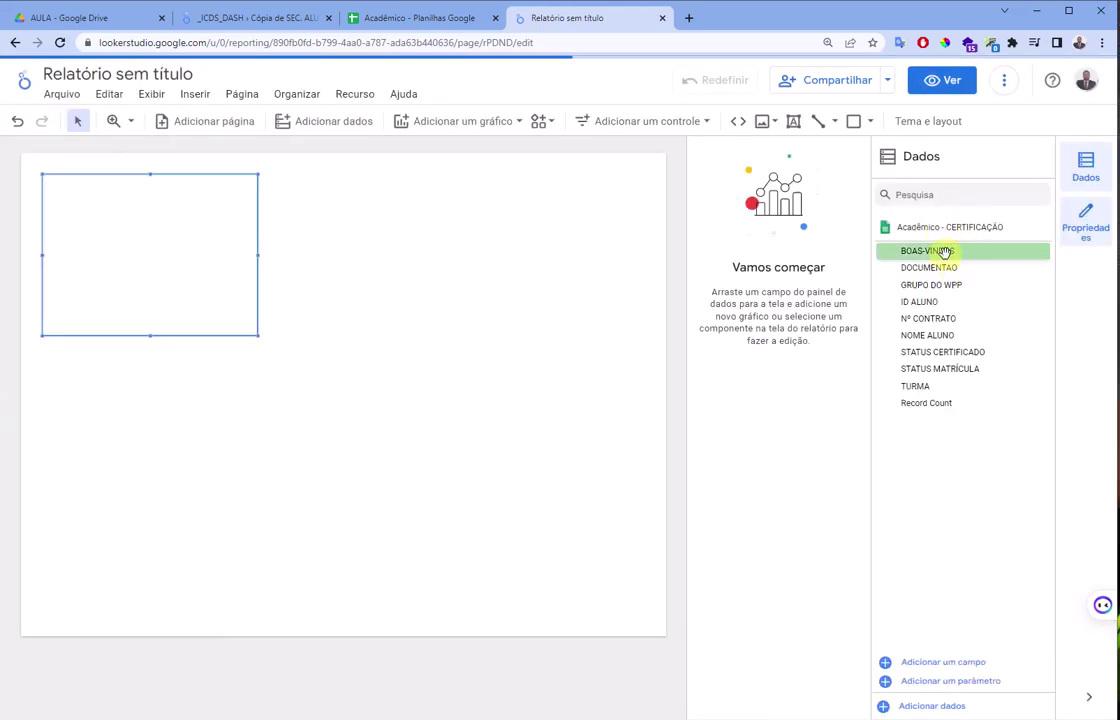
Compare the spreadsheet against the new 26-row NOME ALUNO by Record Count table
{"action": "left_click", "coordinate": [417, 17]}
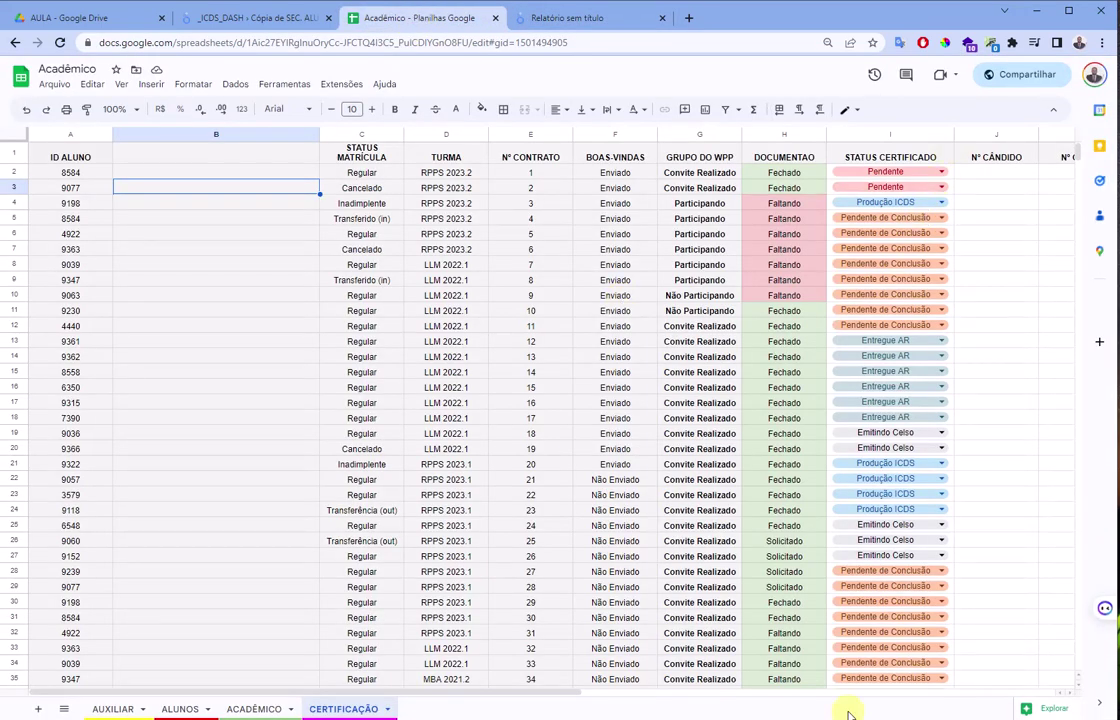
{"action": "left_click_drag", "start_coordinate": [556, 692], "coordinate": [841, 690]}
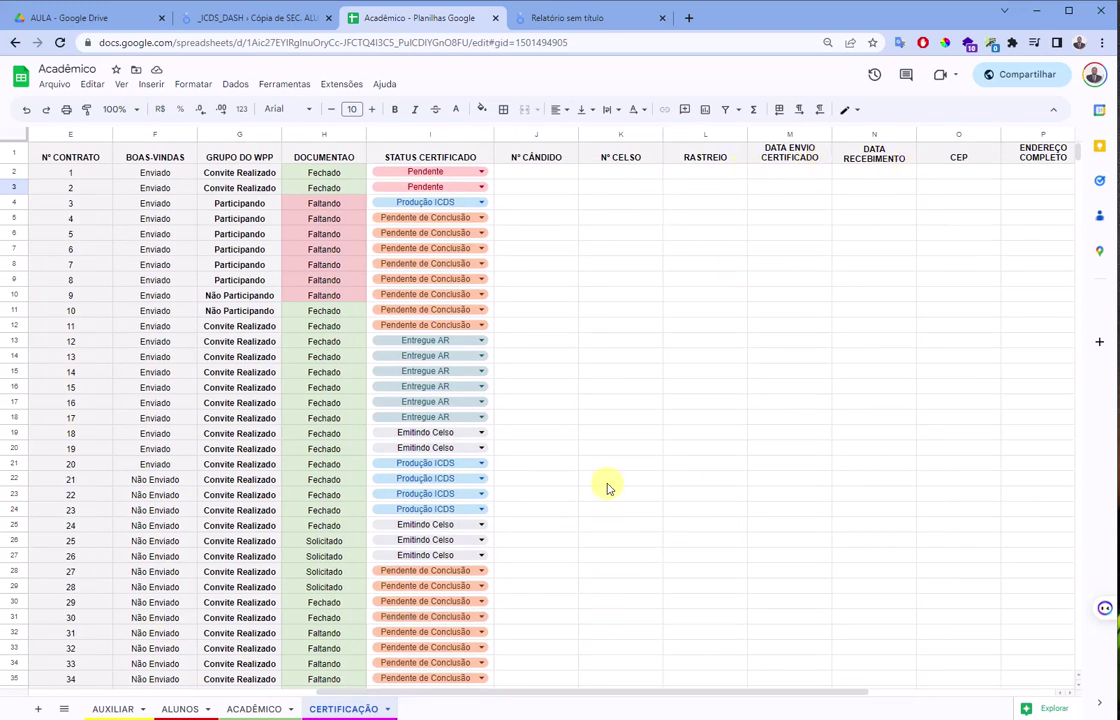
{"action": "left_click", "coordinate": [568, 17]}
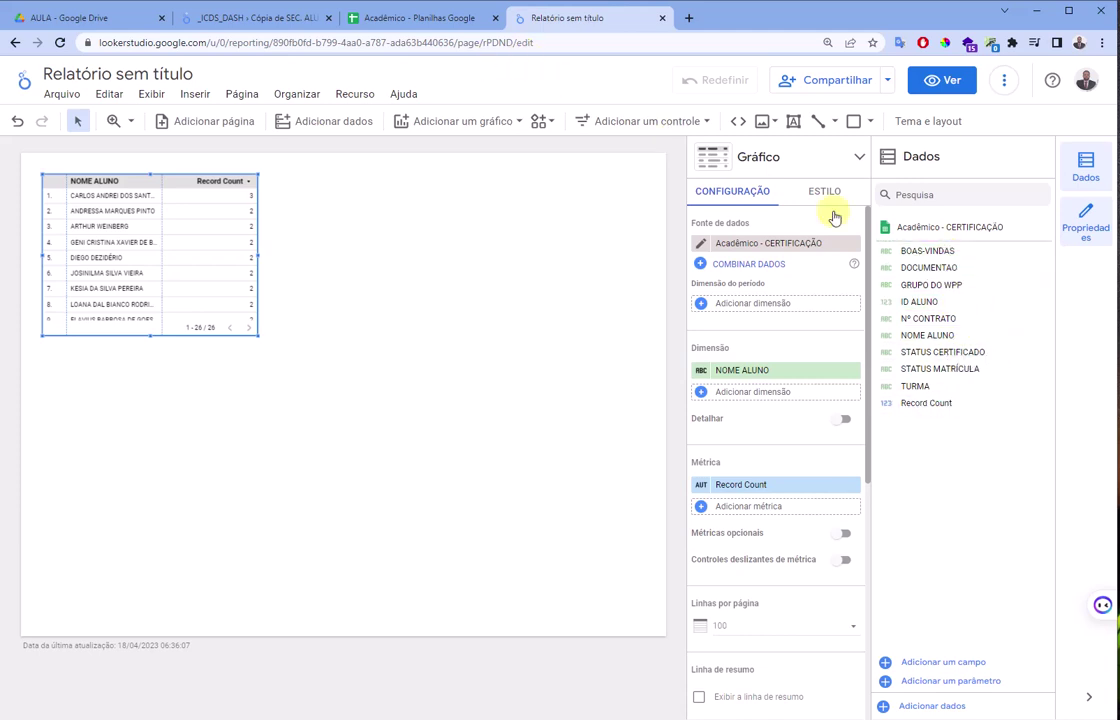
Enter 0 in J2 and fill it through J2:S9 on the CERTIFICAÇÃO sheet
{"action": "left_click", "coordinate": [393, 22]}
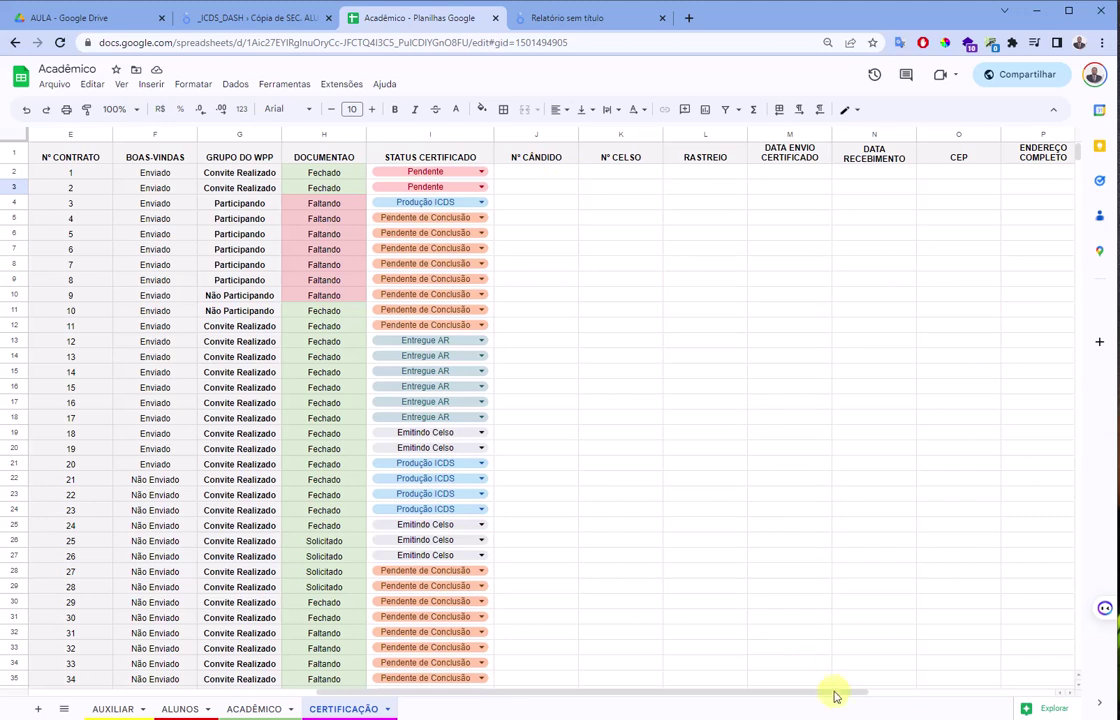
{"action": "left_click_drag", "start_coordinate": [837, 693], "coordinate": [1040, 705]}
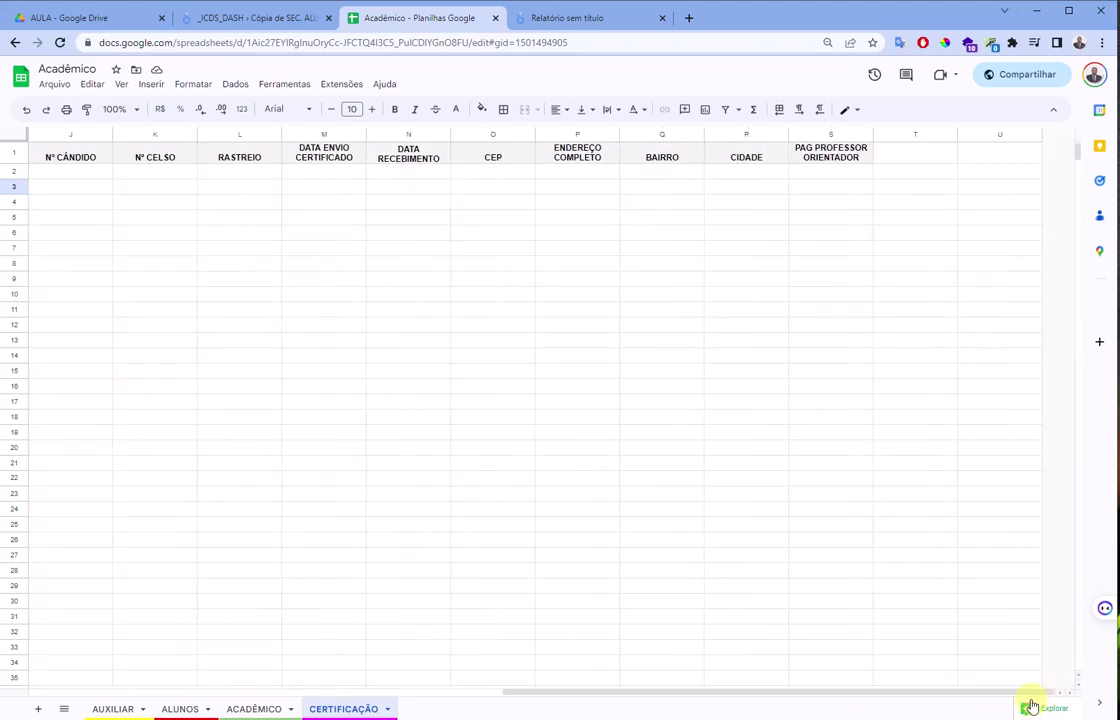
{"action": "left_click_drag", "start_coordinate": [842, 697], "coordinate": [735, 702]}
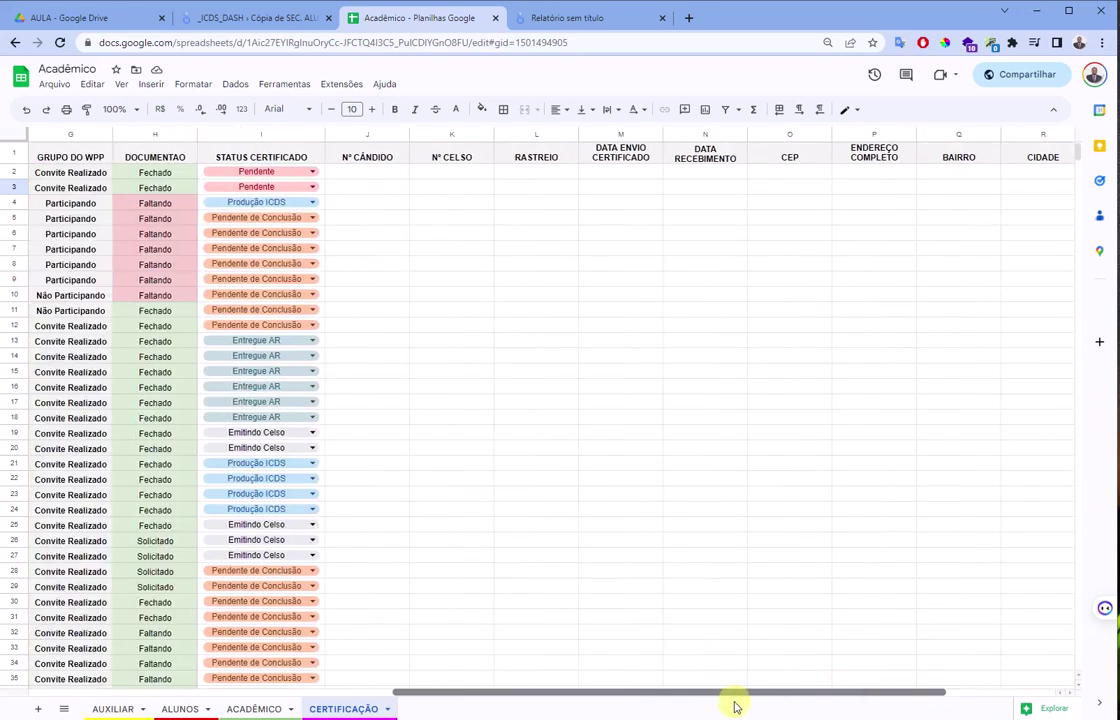
{"action": "left_click", "coordinate": [369, 170]}
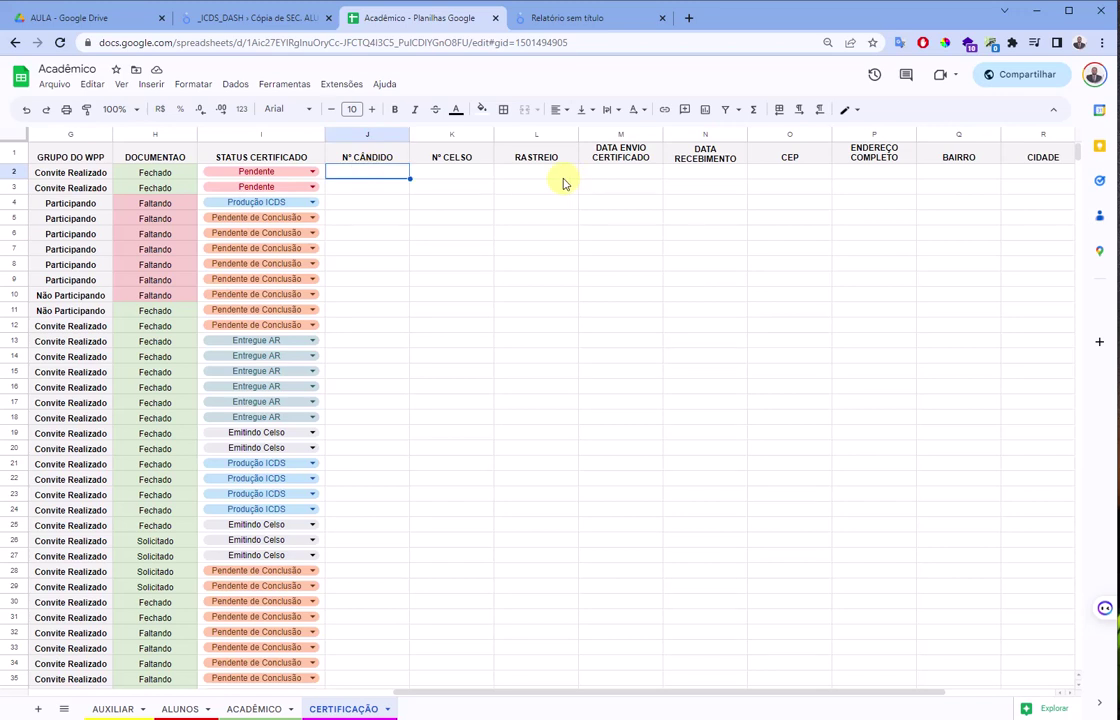
{"action": "type", "text": "0"}
{"action": "key", "text": "Return"}
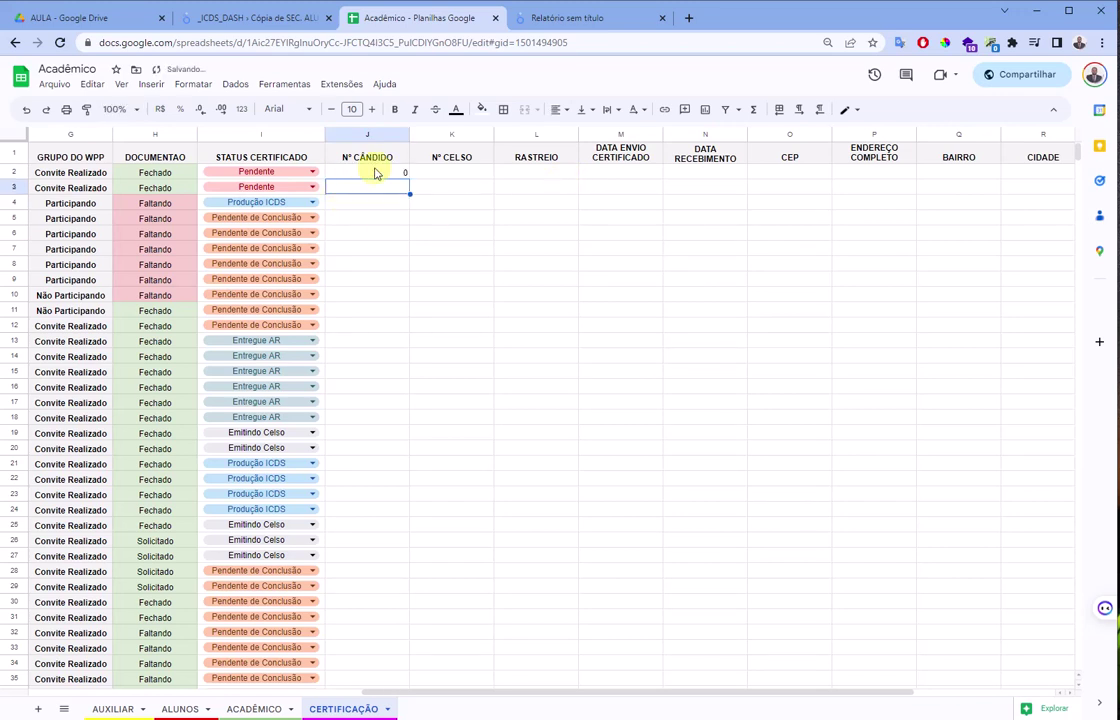
{"action": "left_click", "coordinate": [380, 171]}
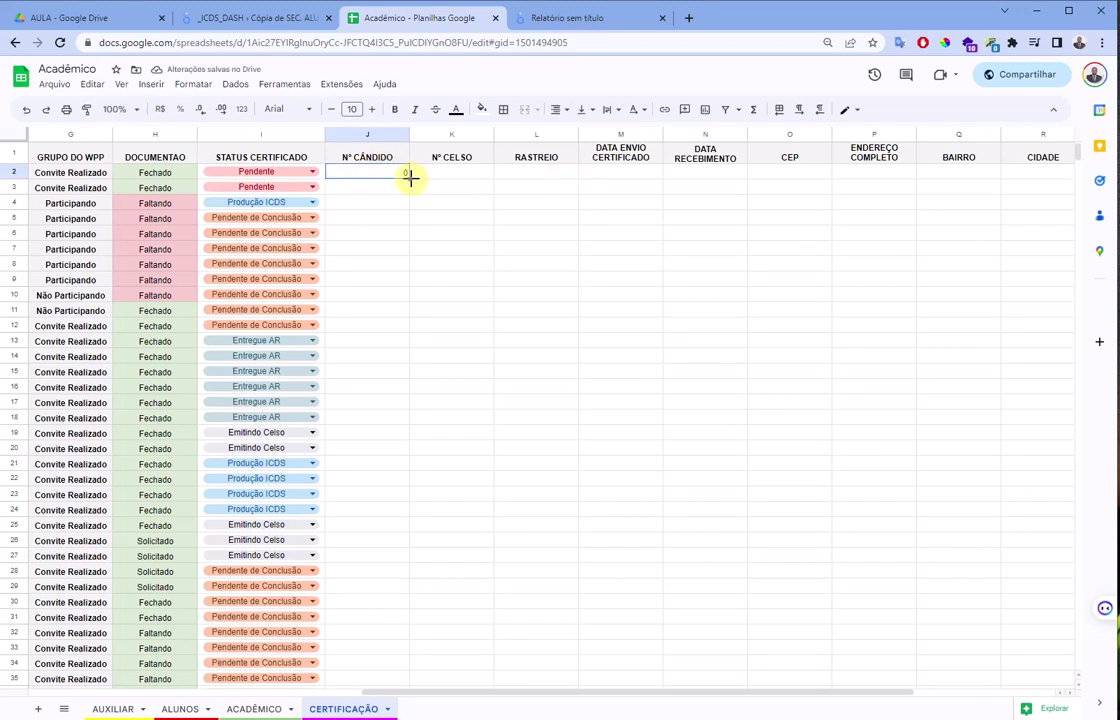
{"action": "mouse_move", "coordinate": [410, 177]}
{"action": "left_mouse_down"}
{"action": "mouse_move", "coordinate": [1065, 180]}
{"action": "mouse_move", "coordinate": [930, 178]}
{"action": "left_mouse_up"}
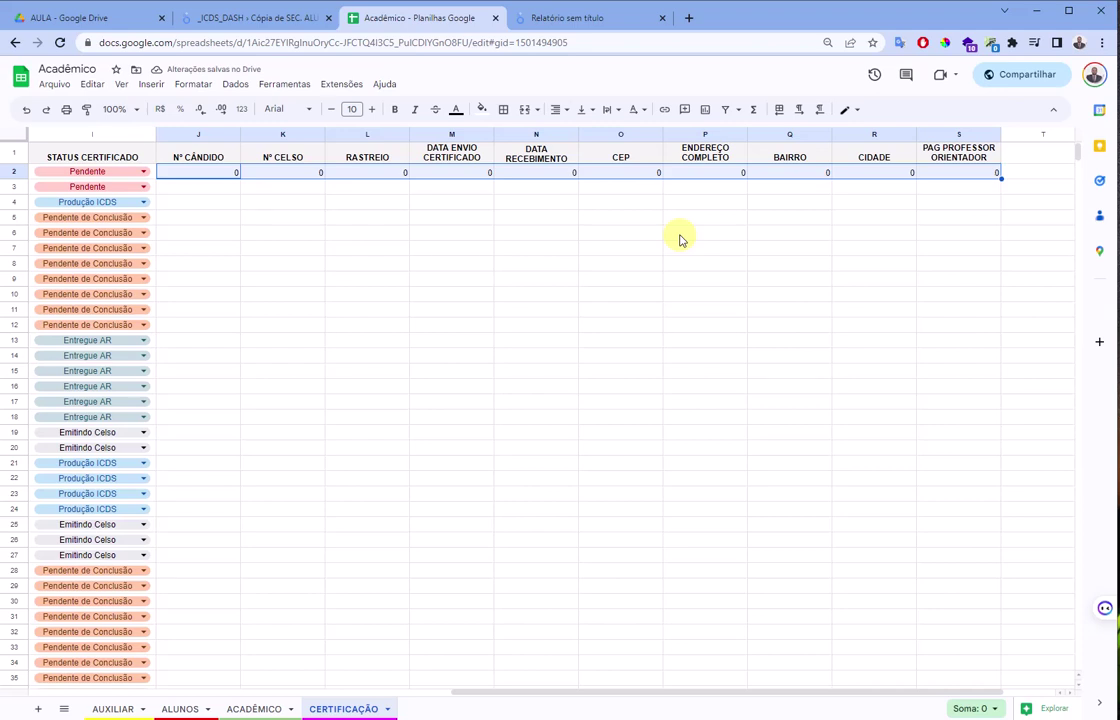
{"action": "left_click", "coordinate": [255, 203]}
{"action": "mouse_move", "coordinate": [212, 172]}
{"action": "left_mouse_down"}
{"action": "mouse_move", "coordinate": [999, 176]}
{"action": "mouse_move", "coordinate": [987, 280]}
{"action": "left_mouse_up"}
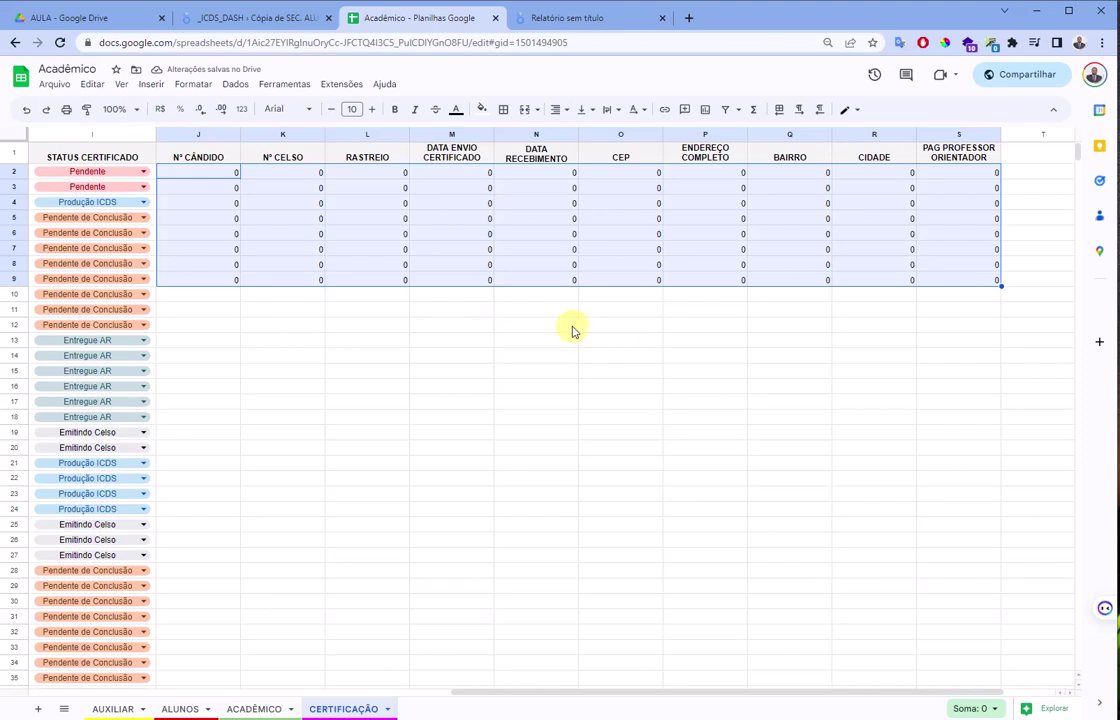
{"action": "left_click", "coordinate": [575, 18]}
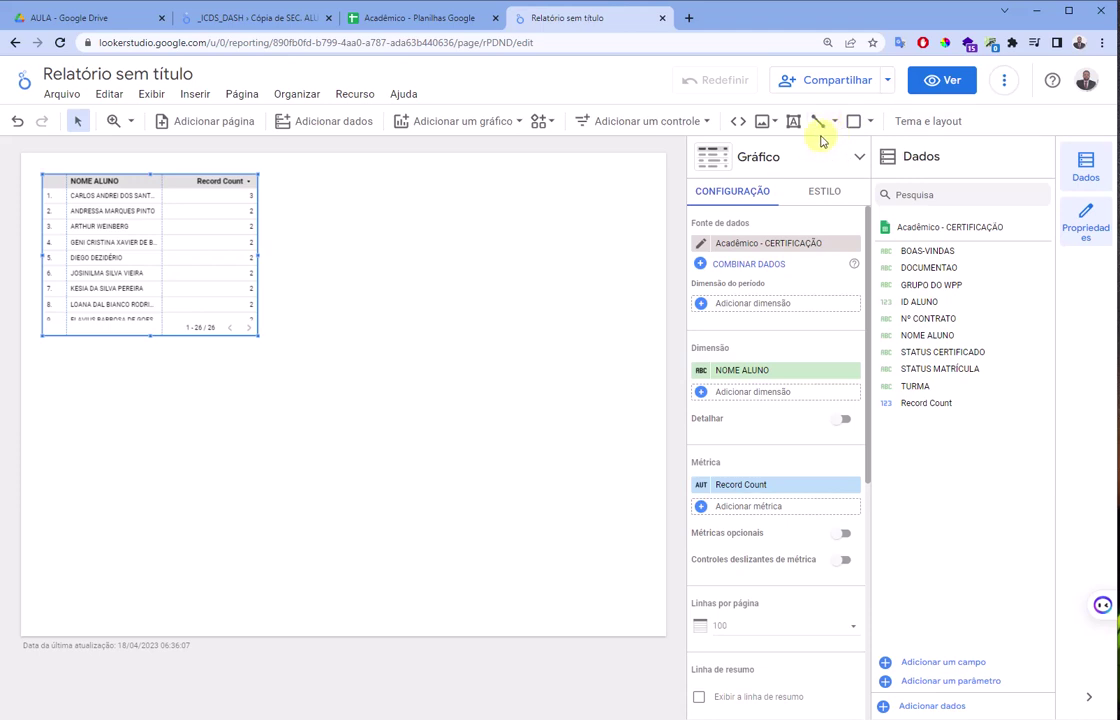
Refresh the report data with Atualizar dados, updating to 18/04/2023 06:37:07
{"action": "left_click", "coordinate": [1005, 82]}
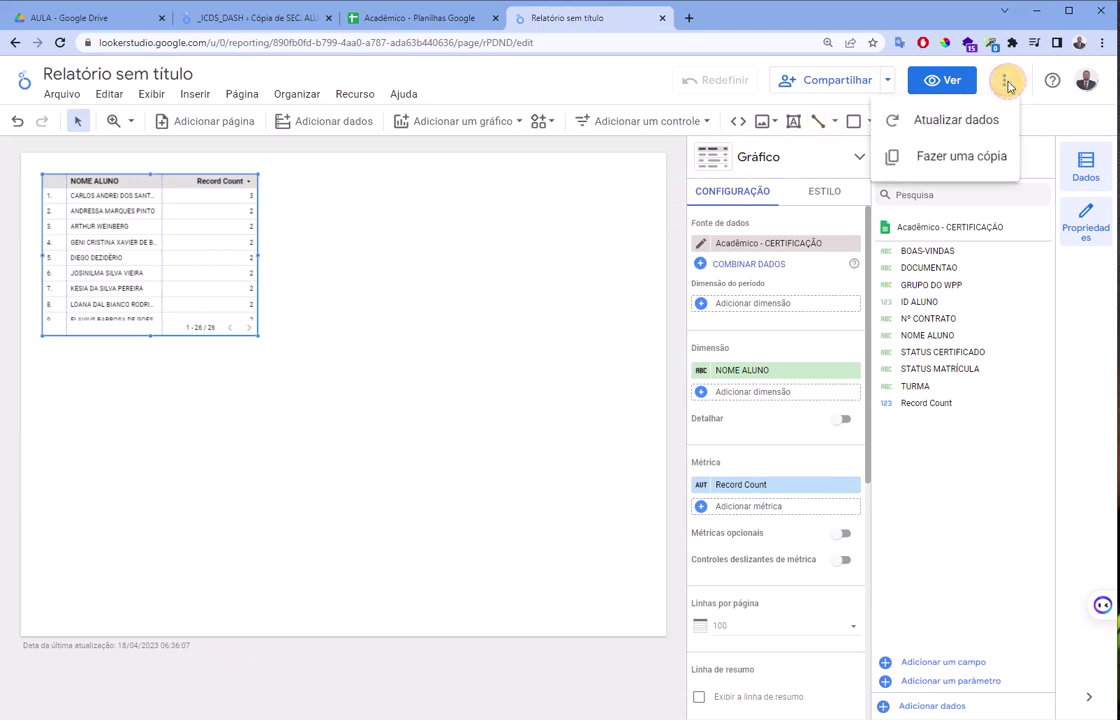
{"action": "left_click", "coordinate": [955, 120]}
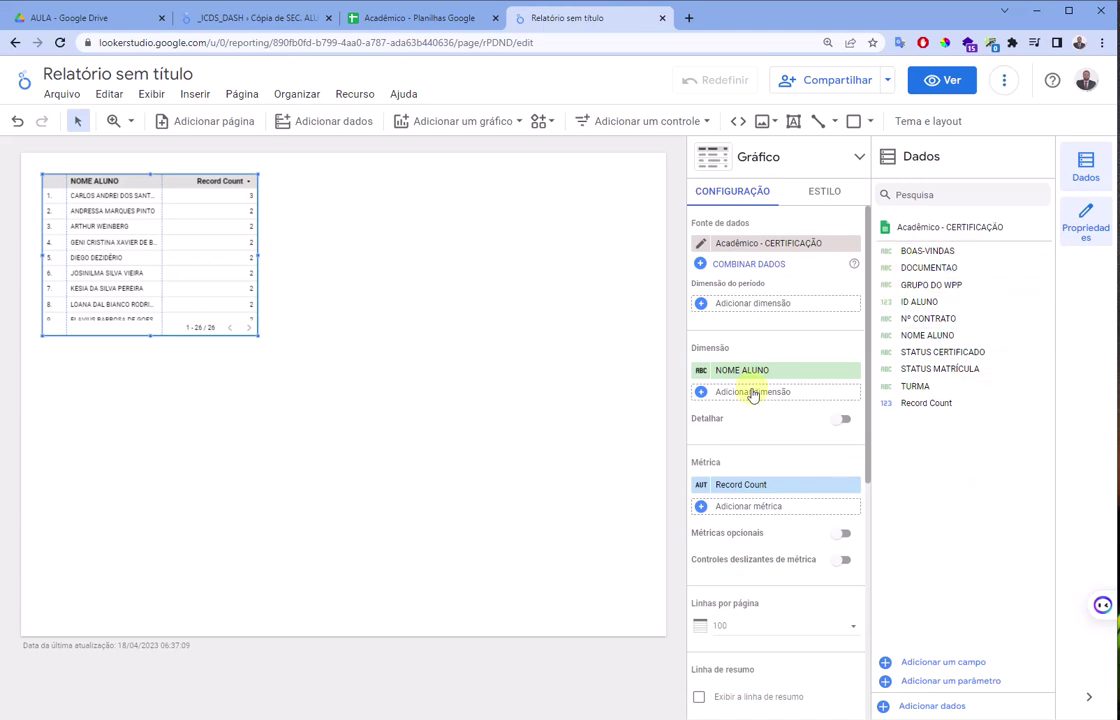
{"action": "left_click", "coordinate": [351, 103]}
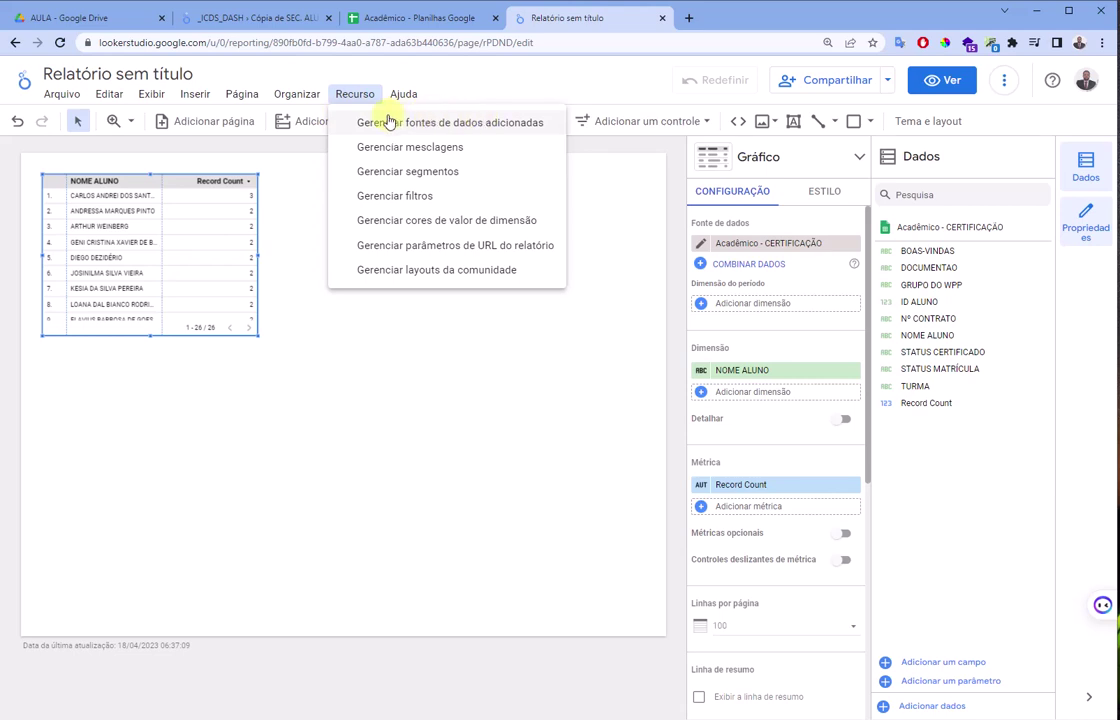
Edit the Acadêmico - CERTIFICAÇÃO source from Gerenciar fontes de dados adicionadas
{"action": "left_click", "coordinate": [479, 123]}
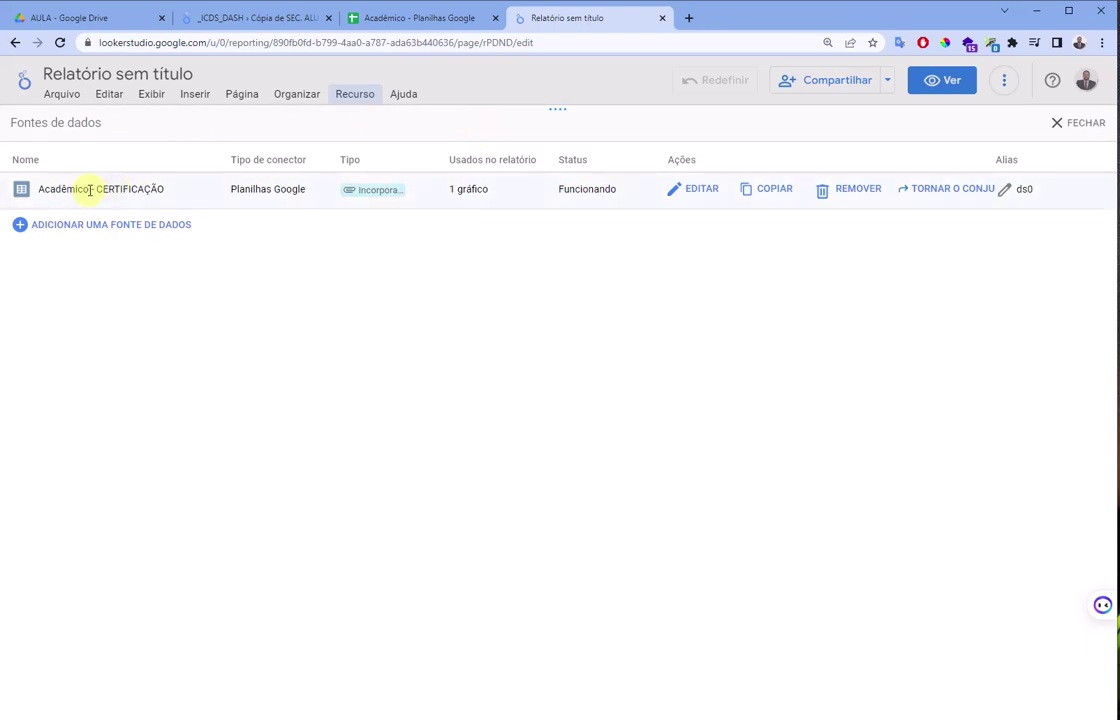
{"action": "left_click", "coordinate": [87, 190]}
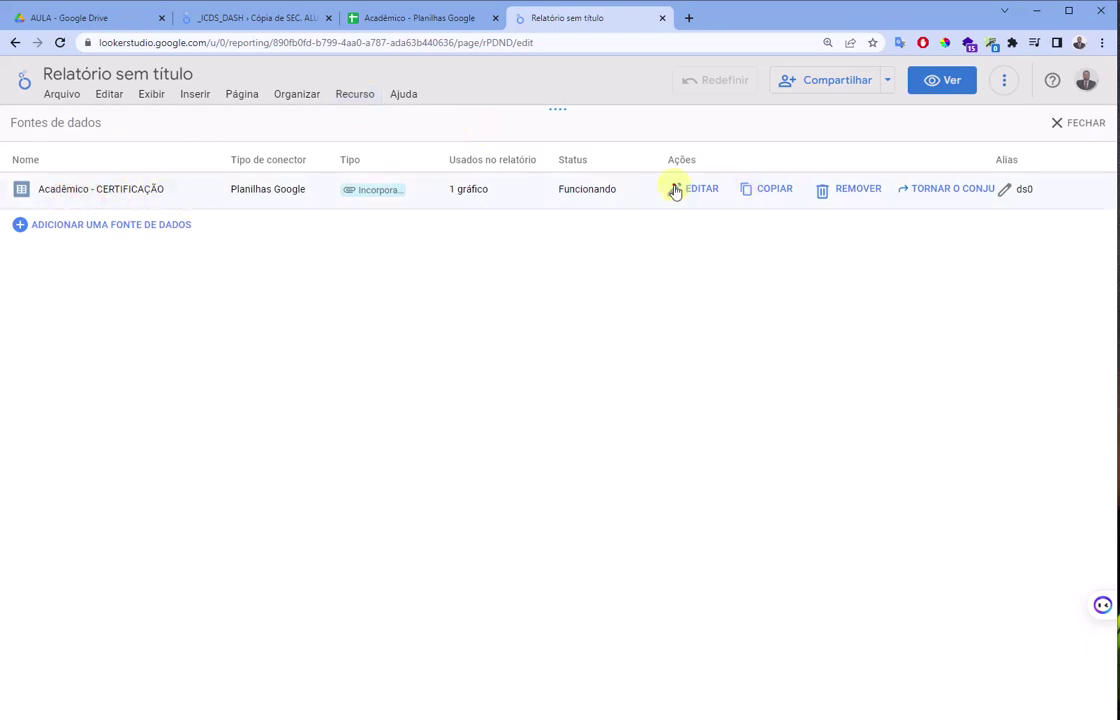
{"action": "left_click", "coordinate": [675, 191]}
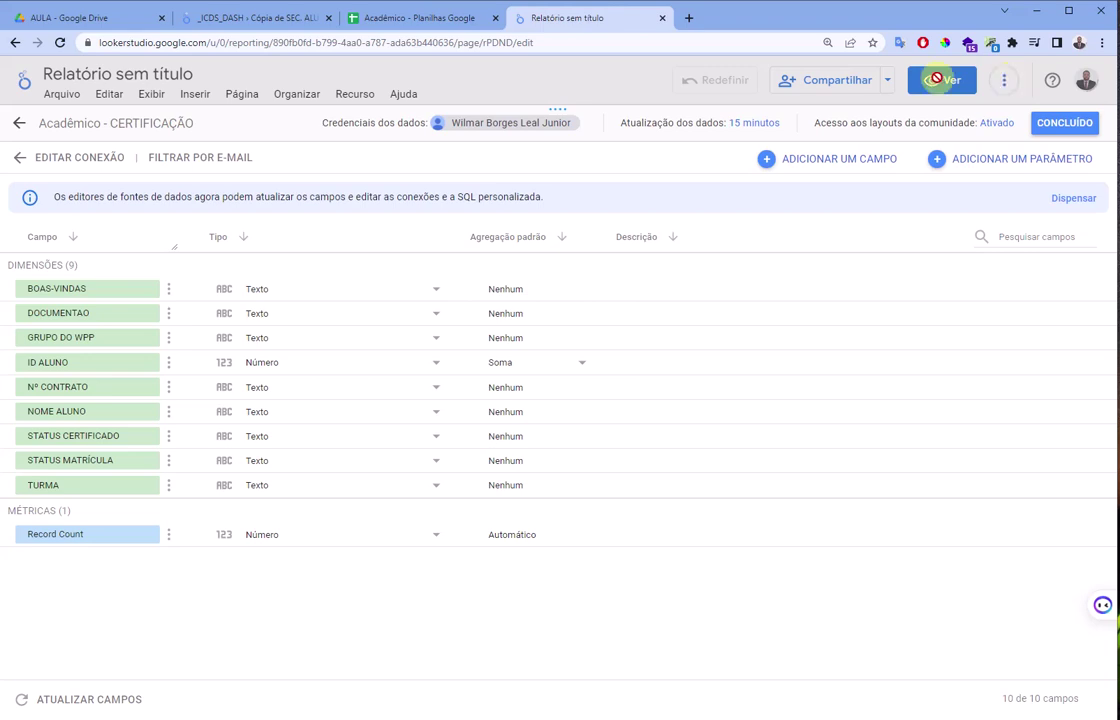
Apply ATUALIZAR CAMPOS so the source grows to 20 fields, including CEP and CIDADE
{"action": "left_click", "coordinate": [110, 704]}
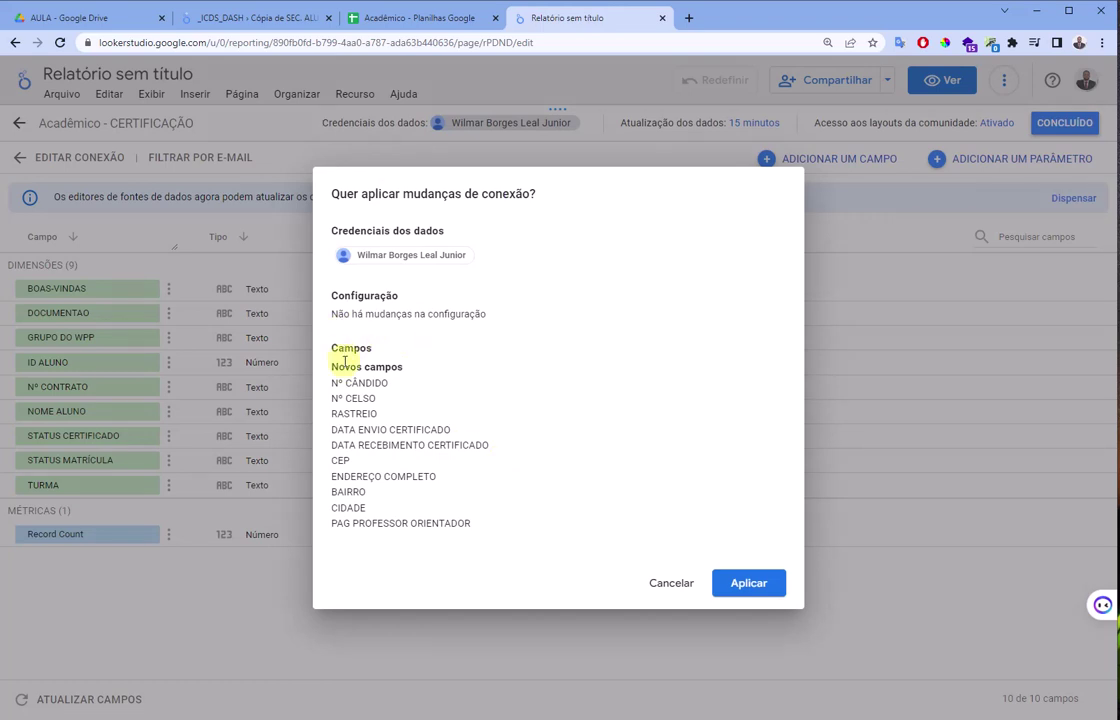
{"action": "left_click_drag", "start_coordinate": [319, 366], "coordinate": [405, 375]}
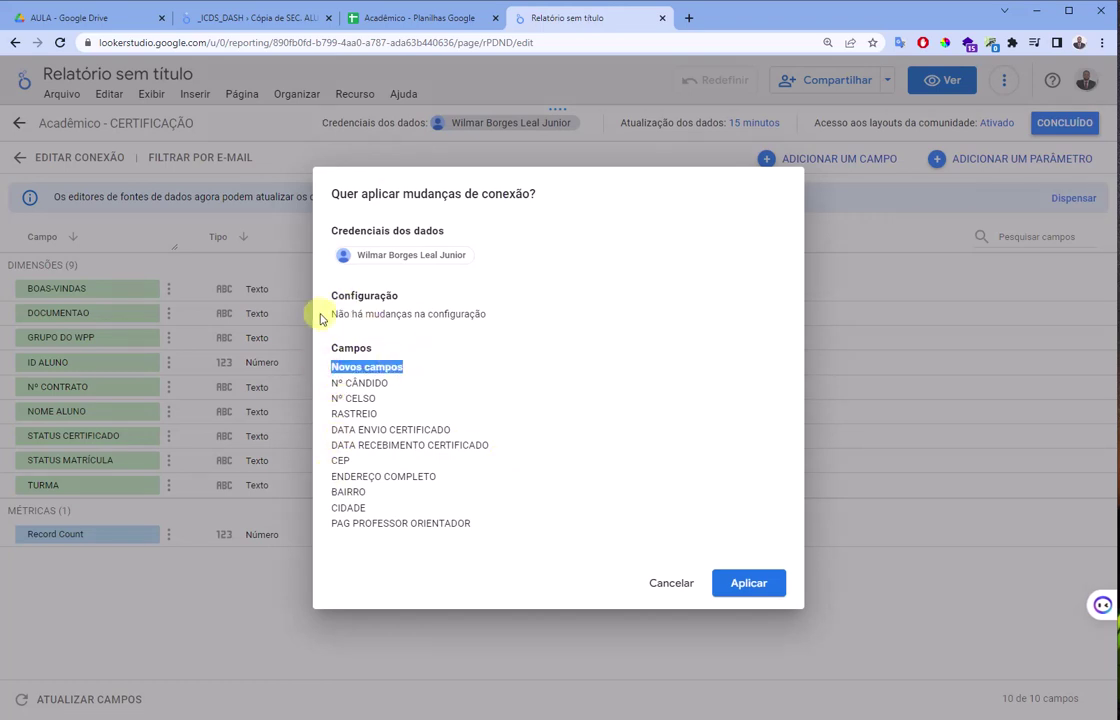
{"action": "left_click", "coordinate": [757, 583]}
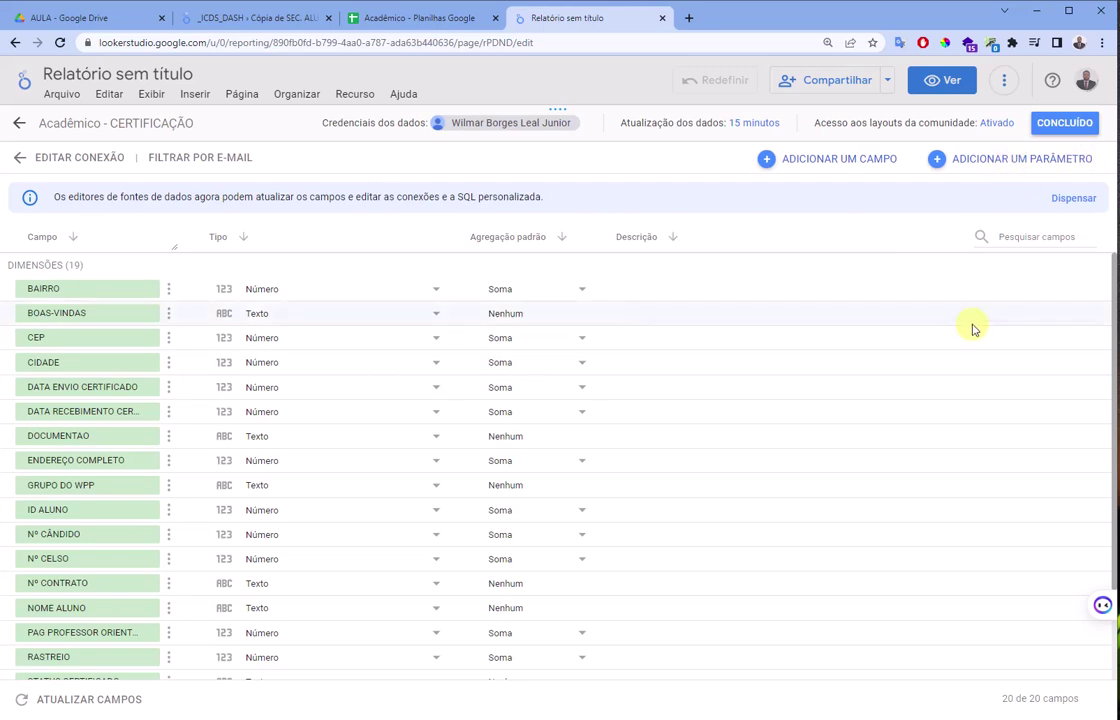
{"action": "scroll", "coordinate": [972, 329], "scroll_direction": "down", "scroll_amount": 2}
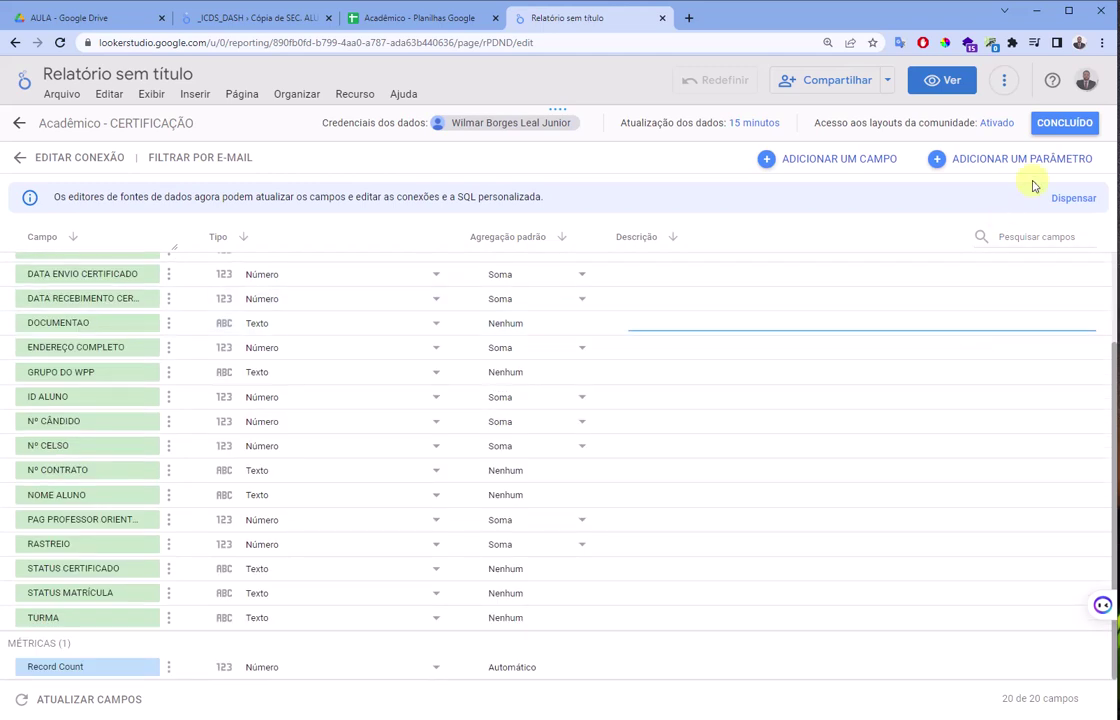
{"action": "left_click", "coordinate": [1066, 123]}
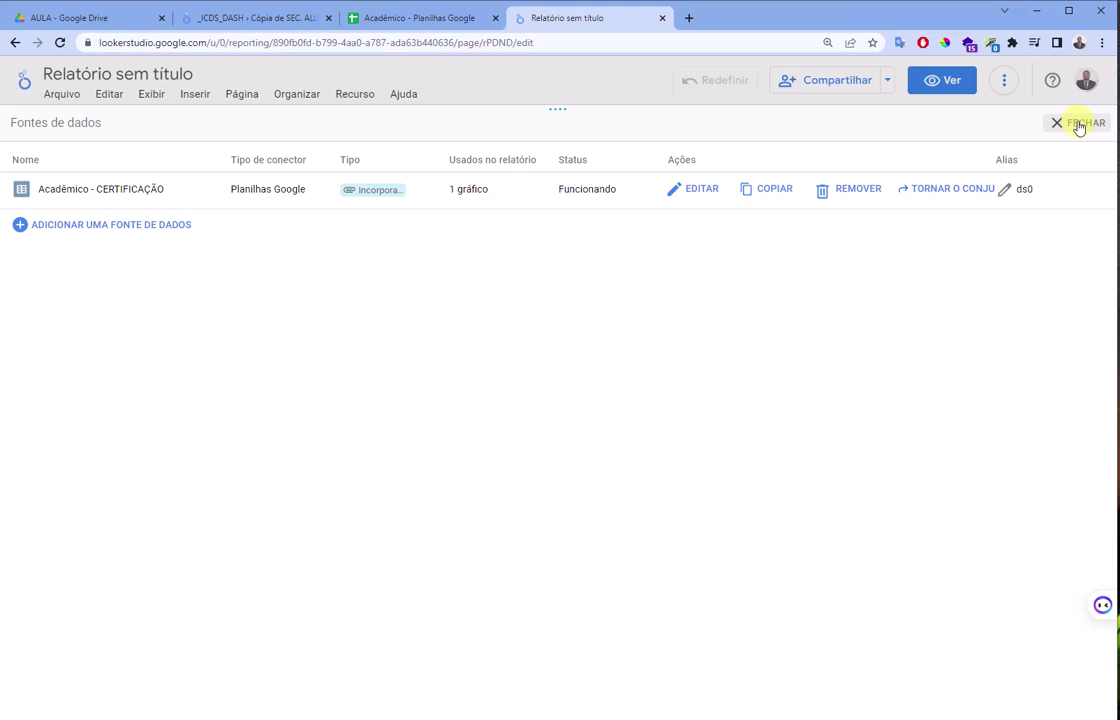
Close the Fontes de dados list and drag the table larger to show more rows
{"action": "left_click", "coordinate": [1078, 124]}
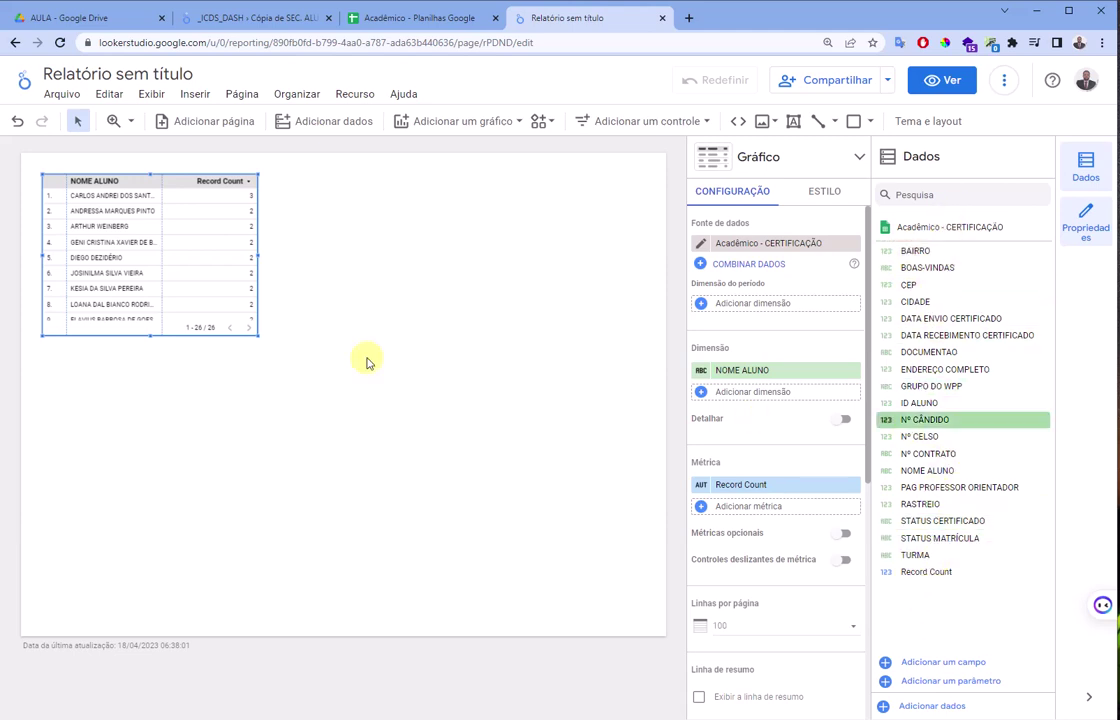
{"action": "mouse_move", "coordinate": [257, 333]}
{"action": "left_click_drag", "start_coordinate": [256, 334], "coordinate": [352, 453]}
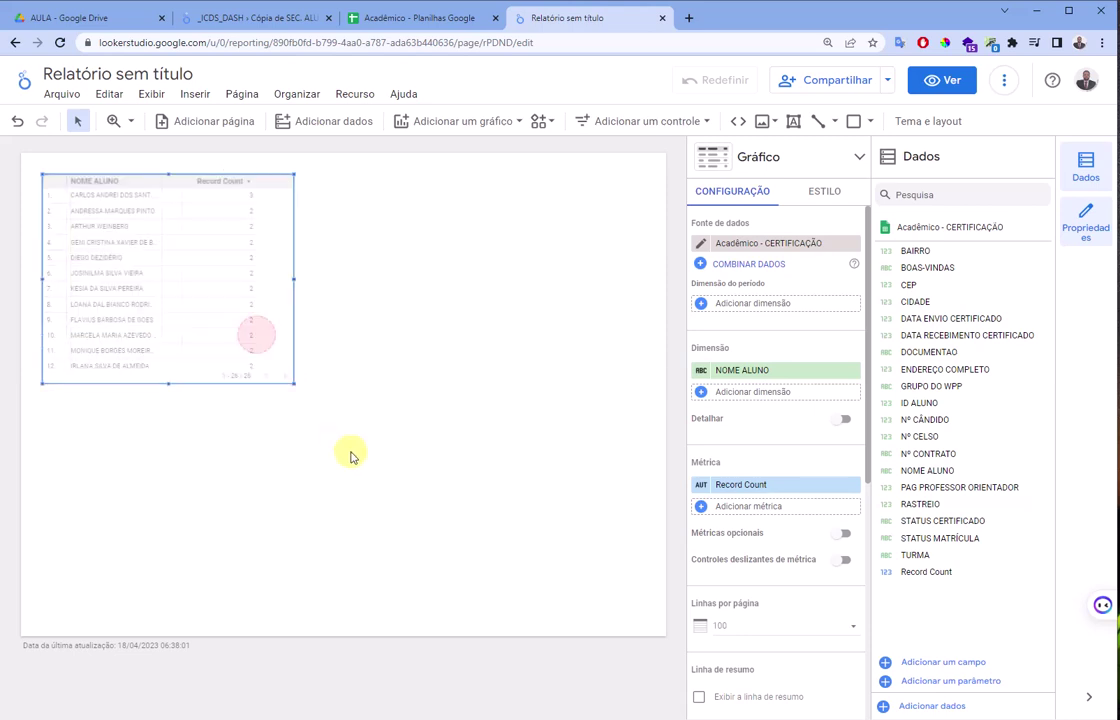